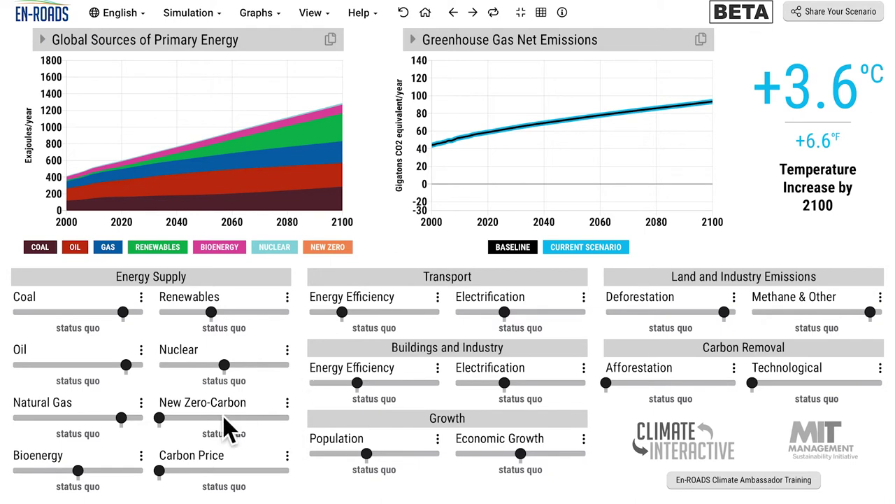
# Step: Set New Zero-Carbon energy supply to huge breakthrough and replay the change to compare it with the baseline
pyautogui.click(288, 417)
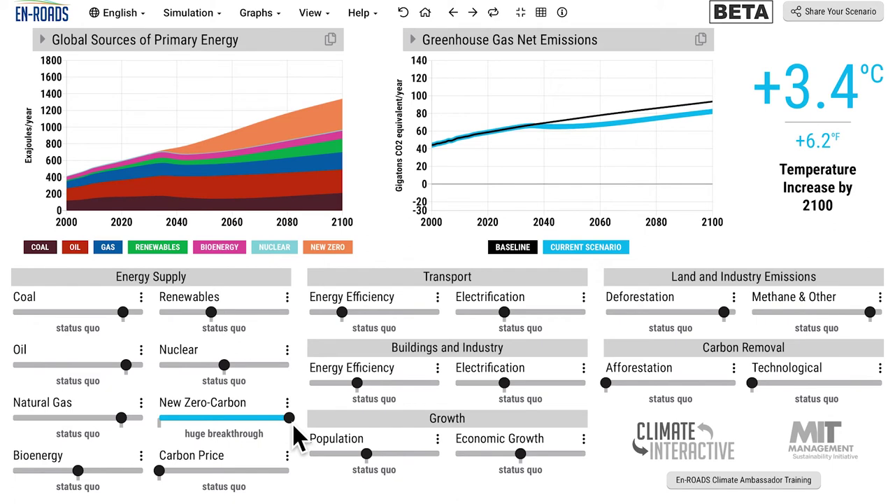
pyautogui.click(496, 13)
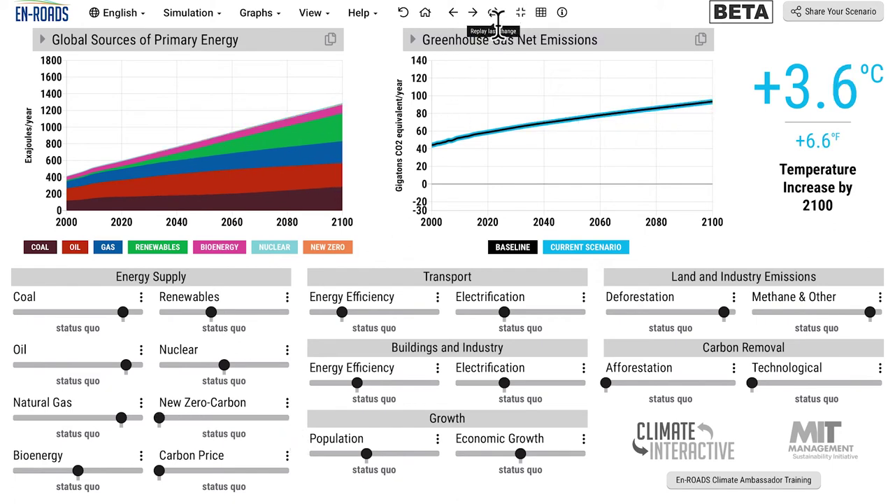
pyautogui.click(494, 14)
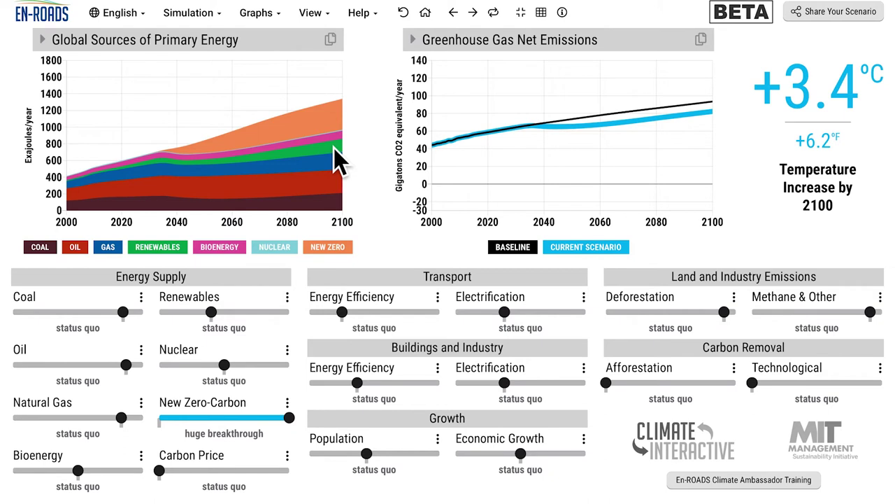
pyautogui.click(501, 21)
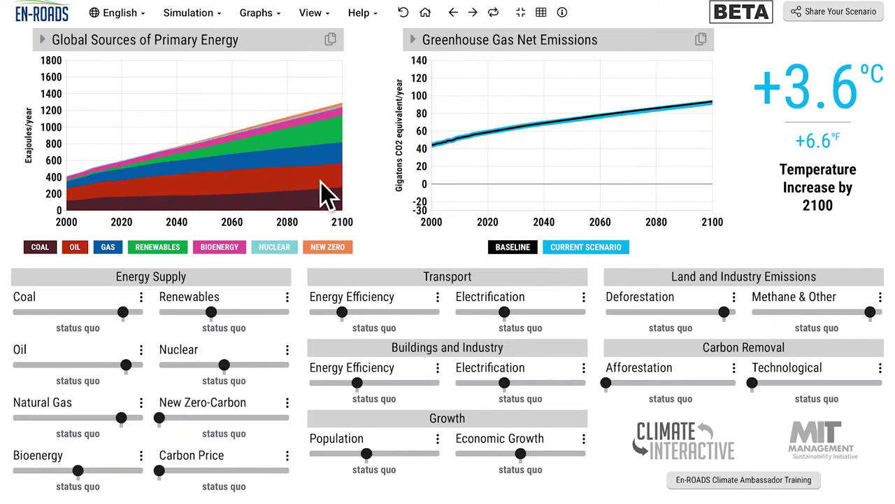
# Step: Replace the Global Sources of Primary Energy graph with Coal Primary Energy Demand
pyautogui.click(164, 44)
pyautogui.click(162, 82)
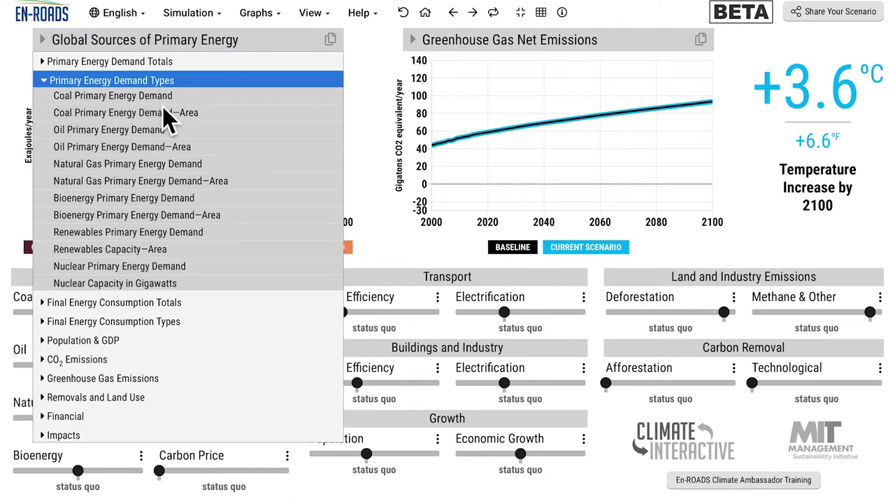
pyautogui.click(162, 105)
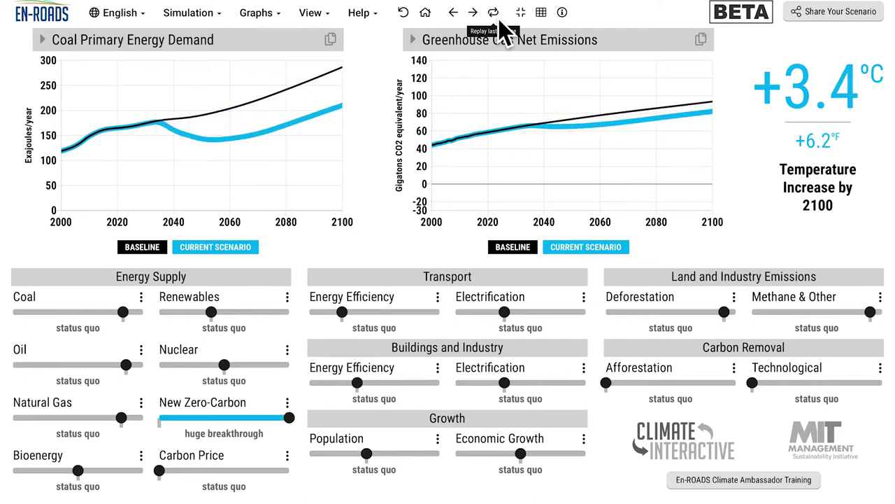
# Step: Replace the coal graph with Natural Gas Primary Energy Demand and replay the New Zero-Carbon change
pyautogui.click(194, 64)
pyautogui.click(180, 82)
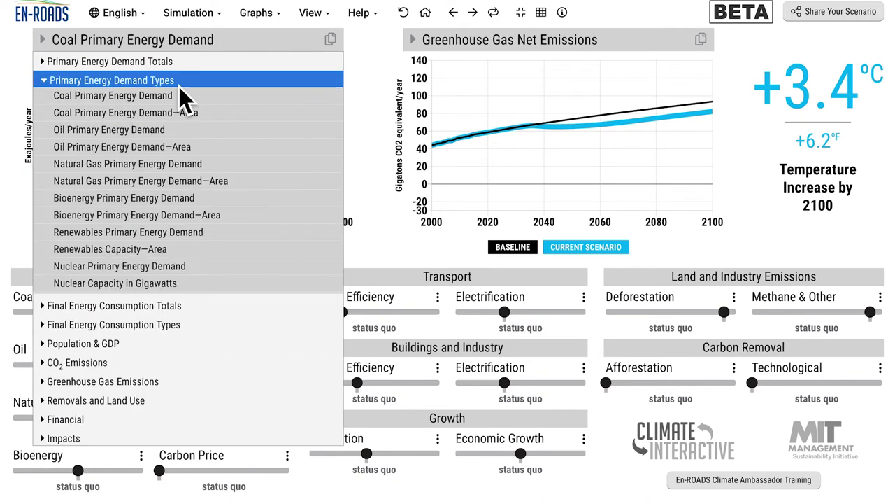
pyautogui.click(179, 165)
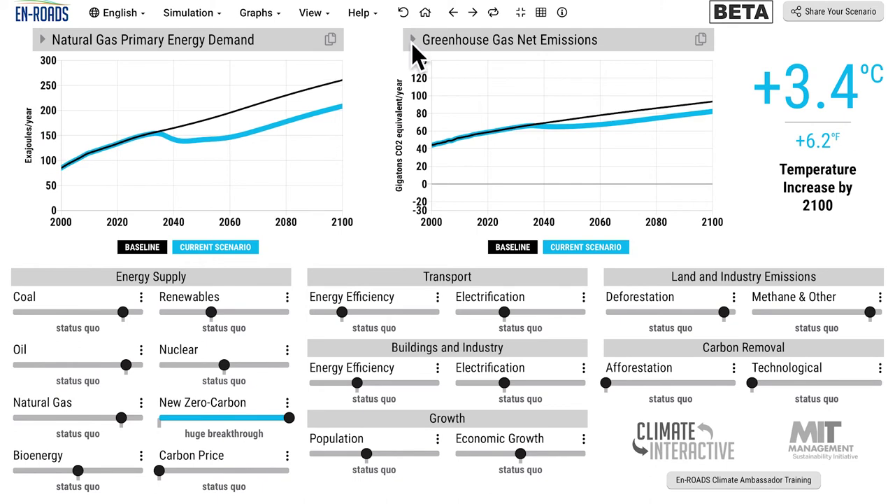
pyautogui.click(496, 15)
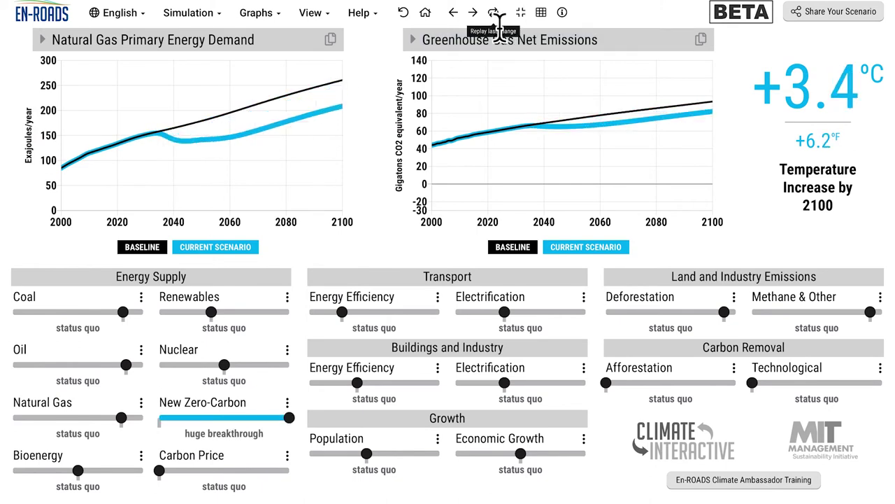
pyautogui.click(496, 15)
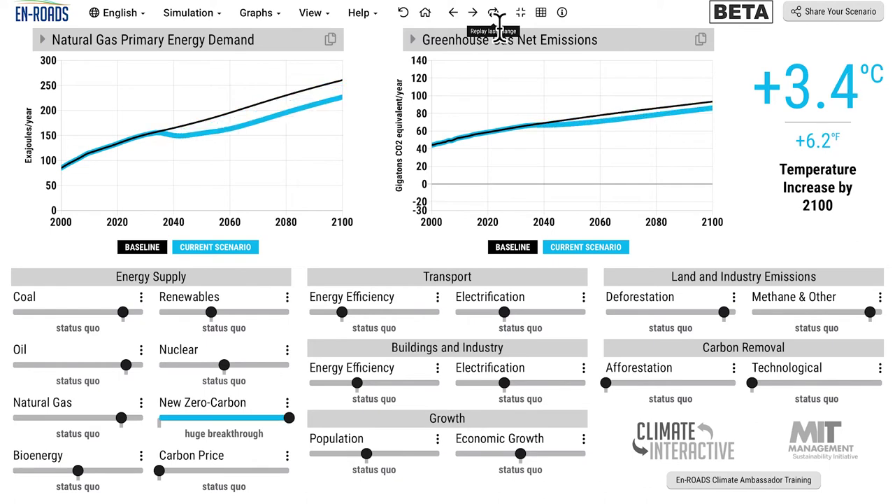
# Step: Replace the natural gas graph with Oil Primary Energy Demand and replay the New Zero-Carbon change
pyautogui.click(106, 47)
pyautogui.click(111, 79)
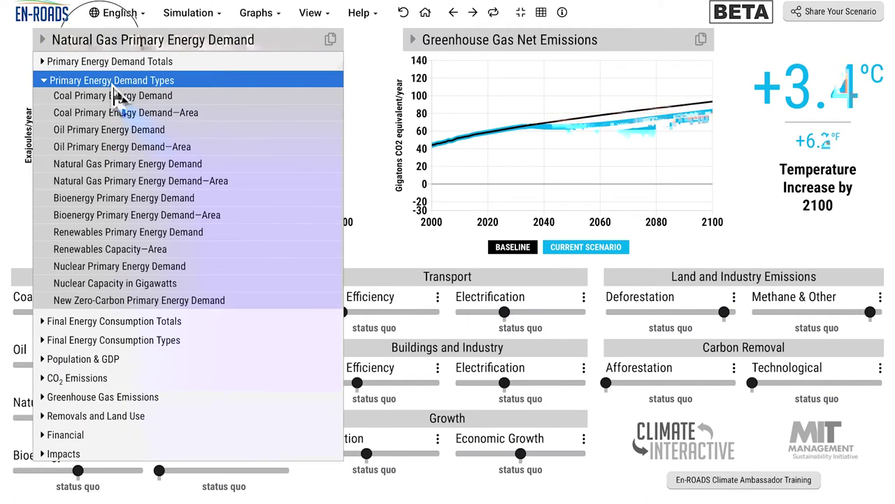
pyautogui.click(119, 132)
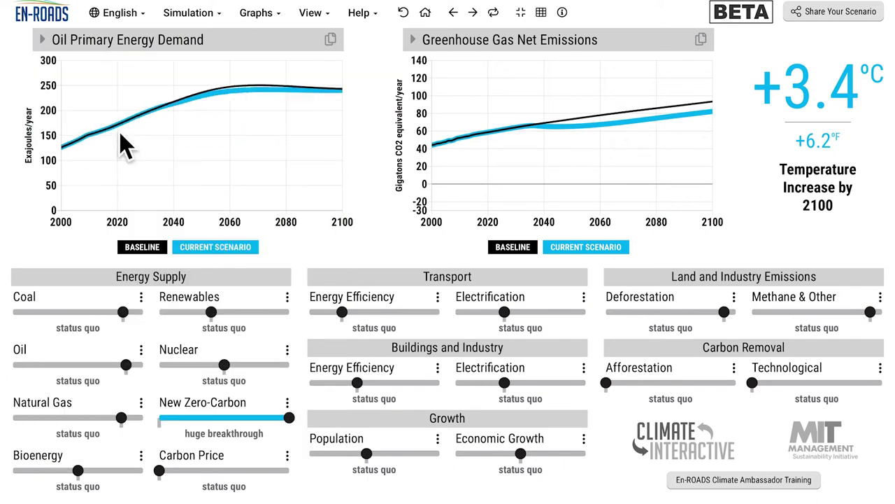
pyautogui.click(499, 16)
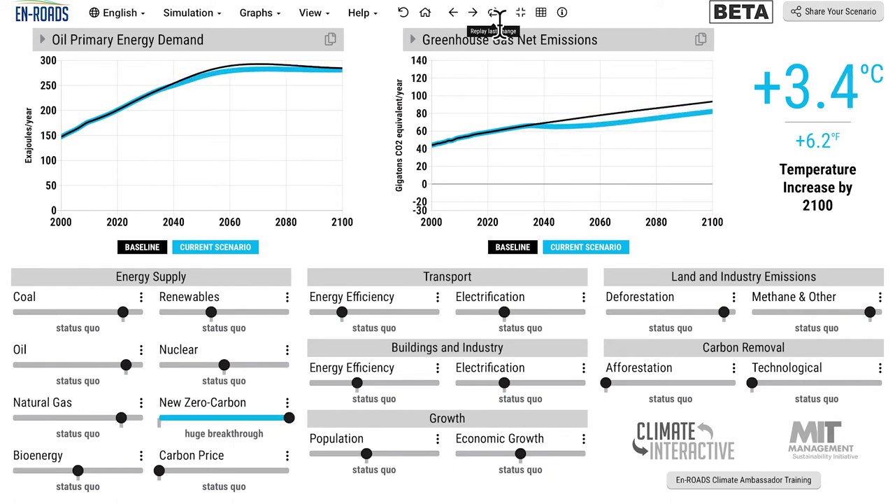
pyautogui.click(498, 15)
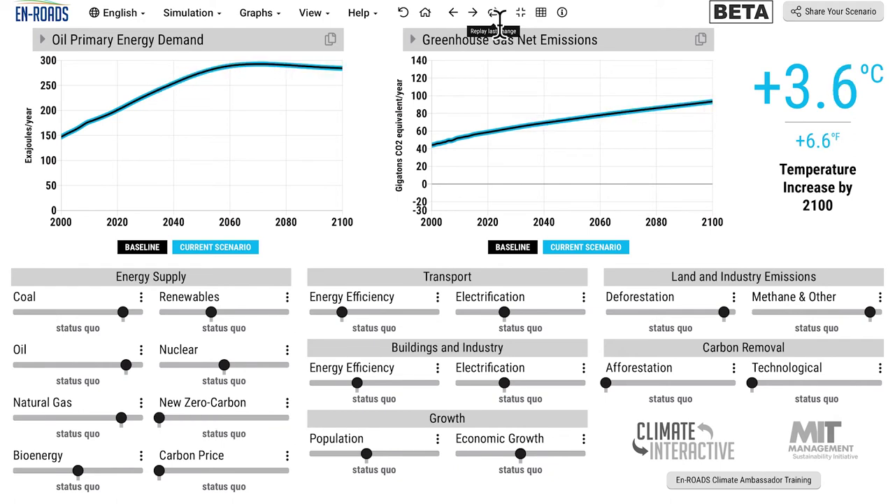
pyautogui.click(498, 15)
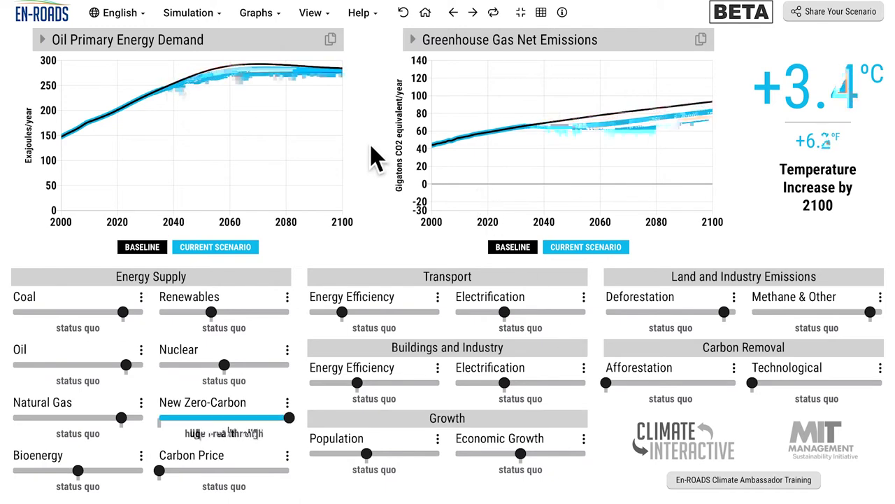
# Step: Try Electrification at highly incentivized for both Transport and Buildings and Industry, and undo both changes
pyautogui.click(585, 313)
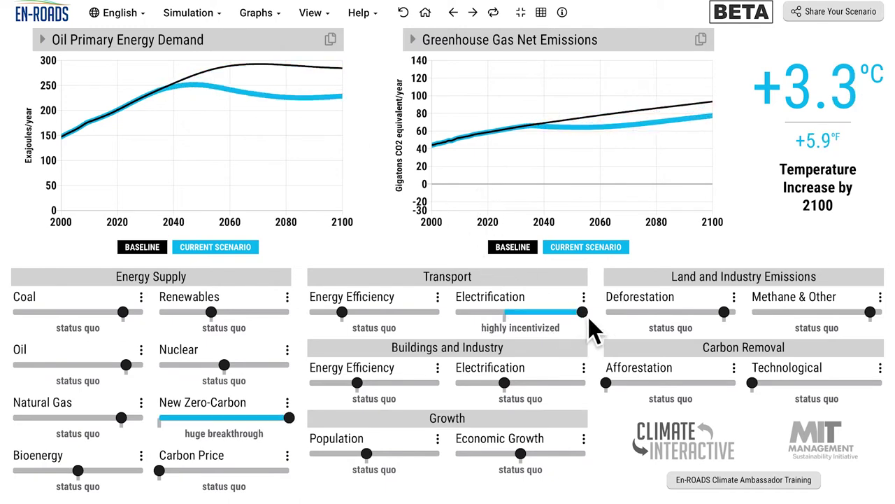
pyautogui.click(584, 384)
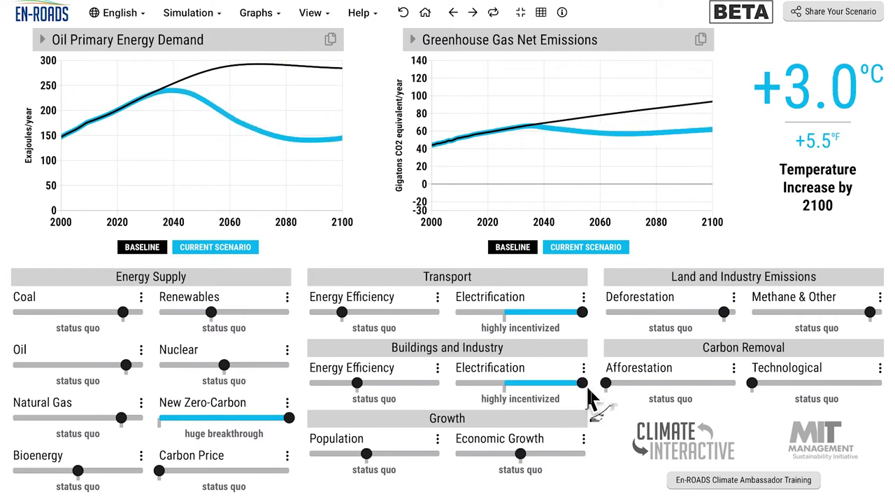
pyautogui.click(455, 15)
pyautogui.click(456, 17)
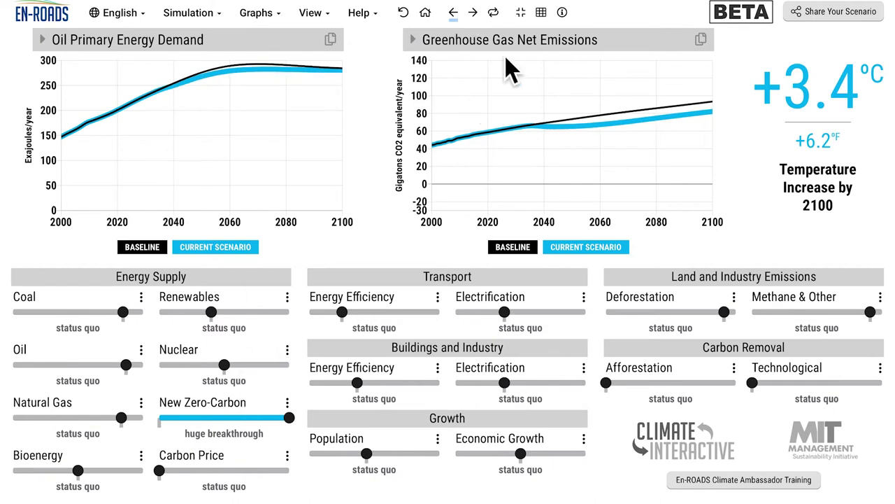
# Step: View the Net CO2 Emissions graph from the miniature graphs and return that graph to Greenhouse Gas Net Emissions
pyautogui.click(542, 15)
pyautogui.click(513, 88)
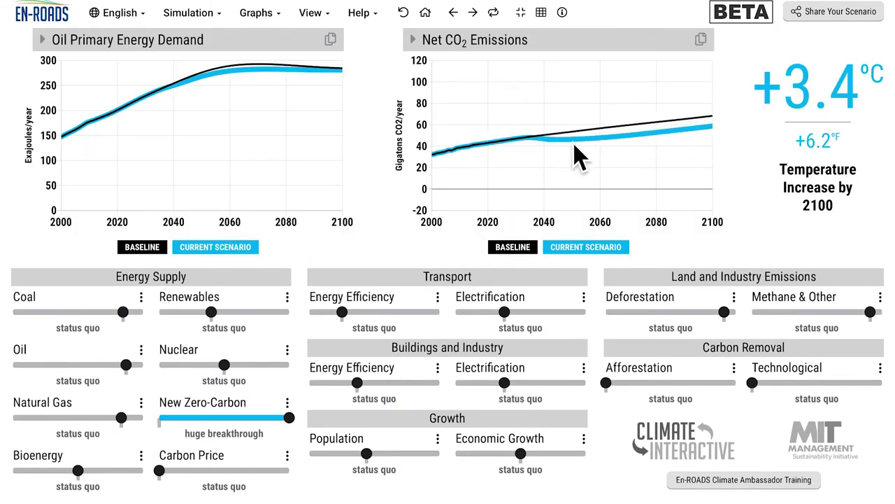
pyautogui.click(544, 12)
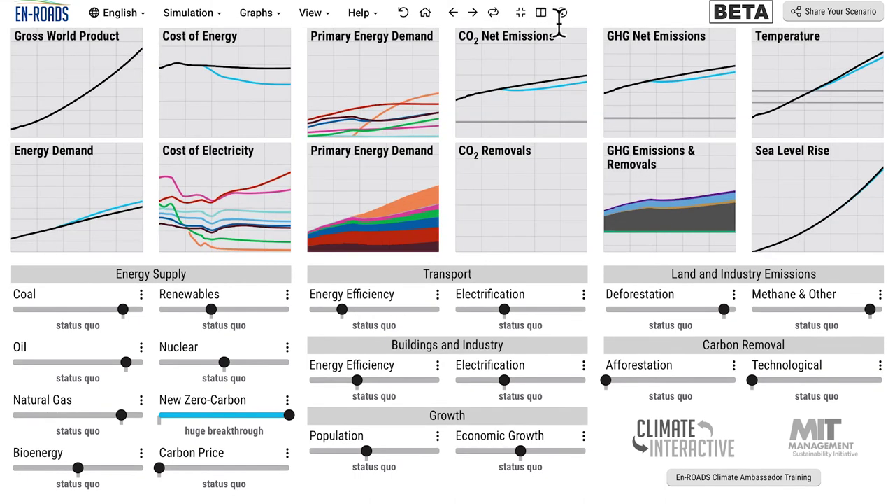
pyautogui.click(641, 85)
pyautogui.moveTo(560, 138)
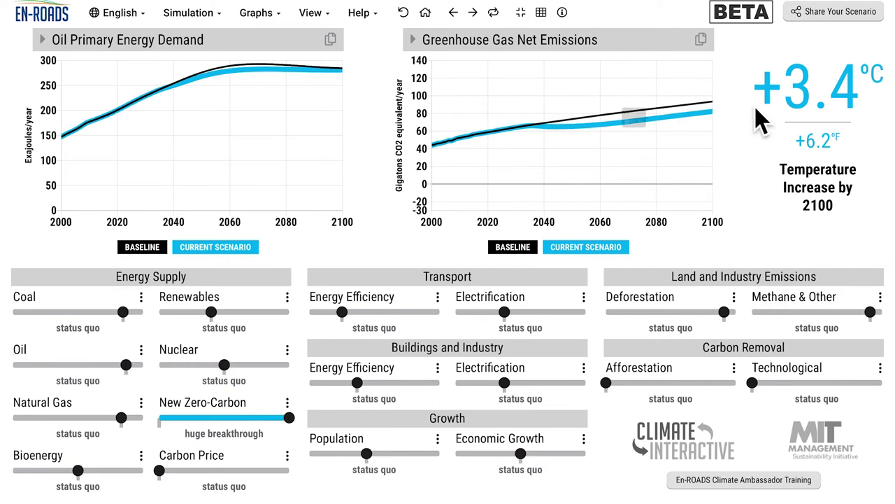
# Step: Replay the New Zero-Carbon change with the Oil Primary Energy Demand and Greenhouse Gas Net Emissions graphs shown
pyautogui.click(499, 18)
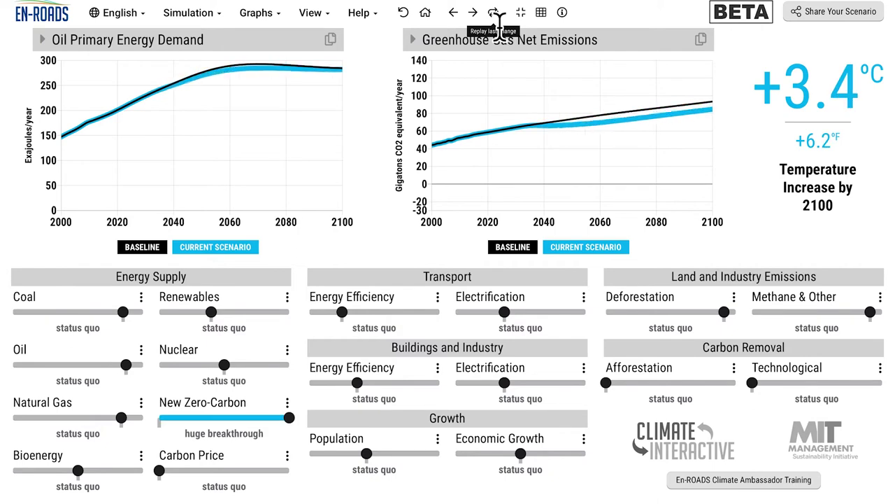
pyautogui.click(499, 18)
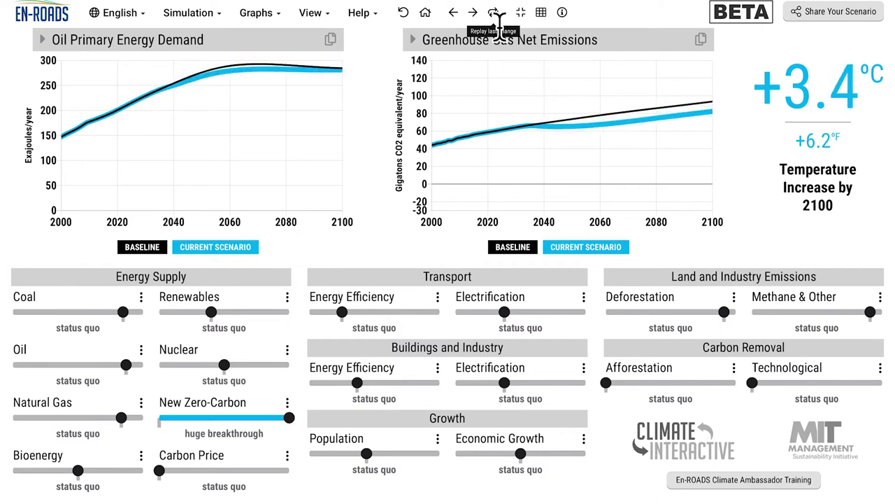
pyautogui.click(499, 18)
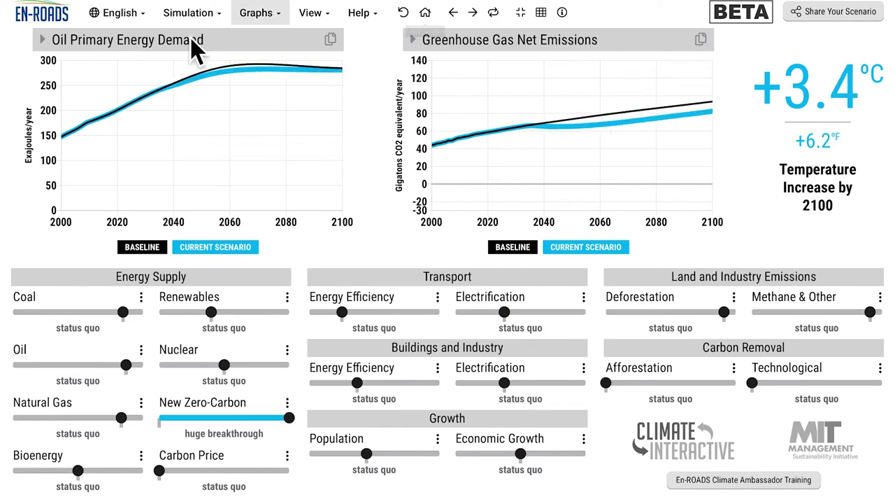
# Step: Replace the oil demand graph with New Zero-Carbon Final Energy Consumption
pyautogui.click(144, 46)
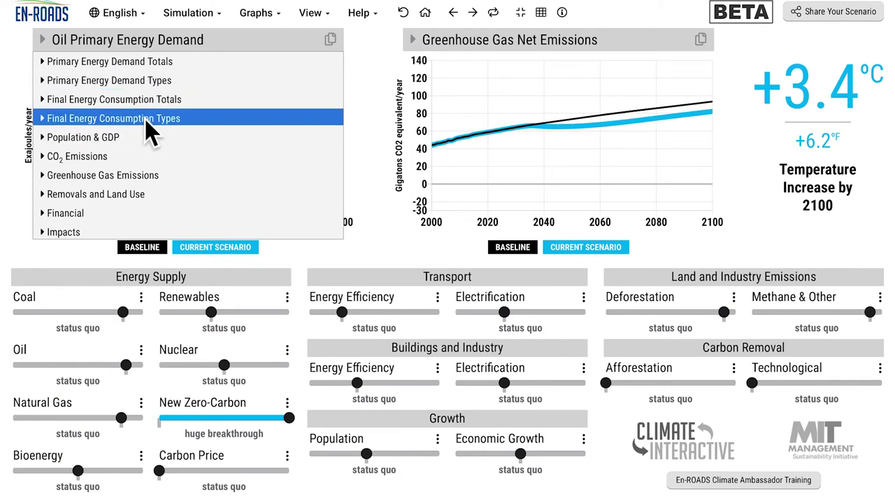
pyautogui.click(145, 122)
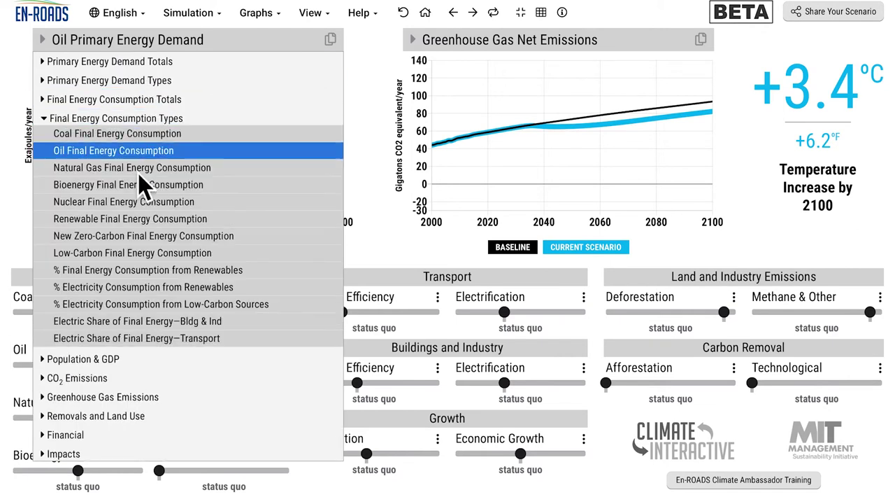
pyautogui.click(151, 244)
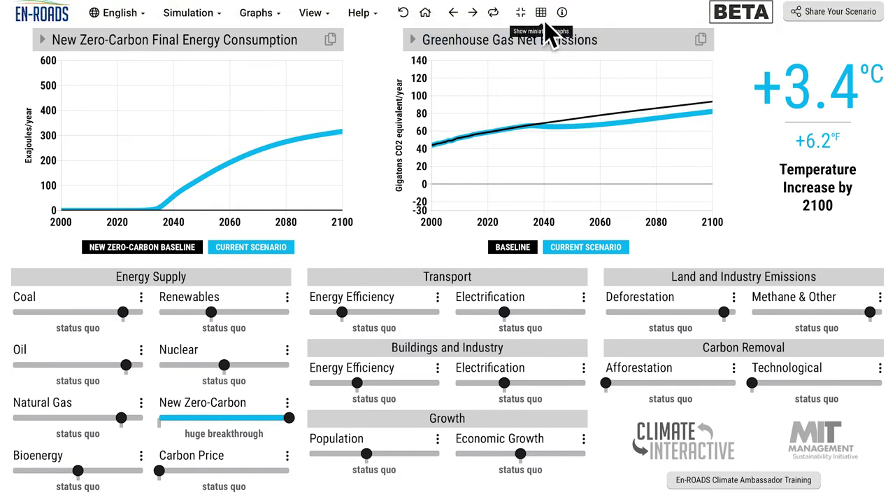
# Step: Show the Marginal Cost of Electricity Production graph from the miniature graphs and replay the New Zero-Carbon change
pyautogui.click(541, 14)
pyautogui.click(235, 187)
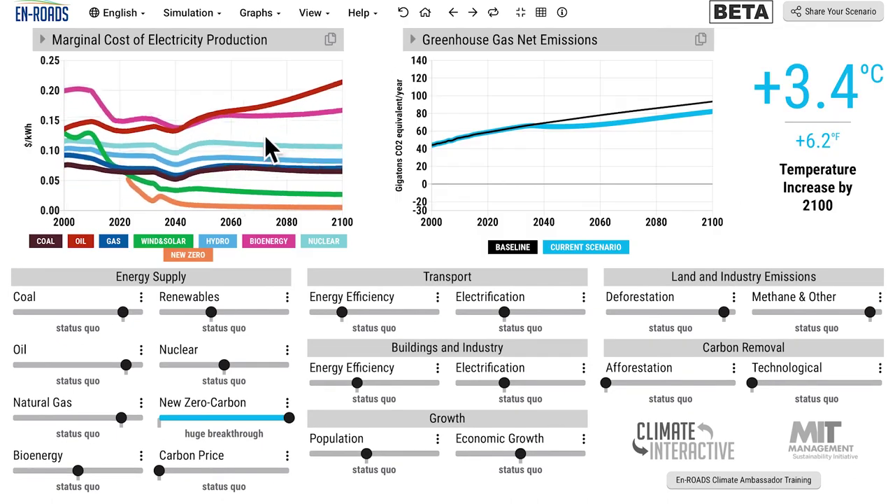
pyautogui.click(499, 19)
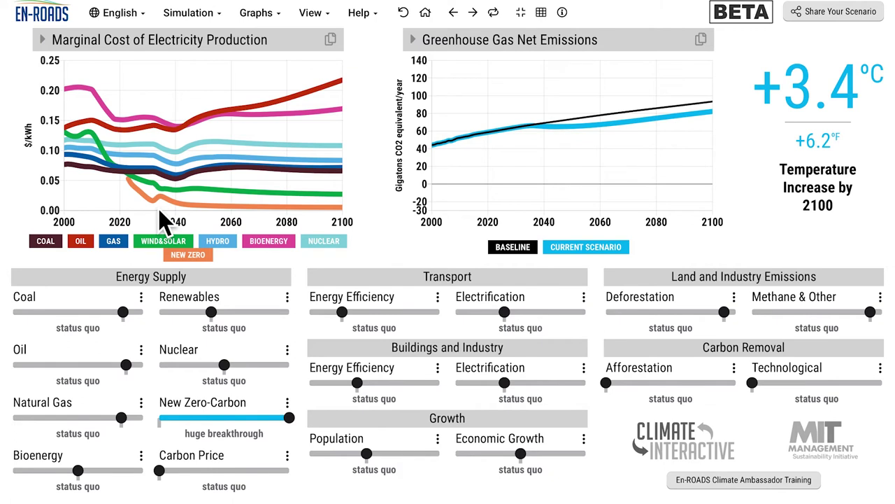
pyautogui.moveTo(149, 198)
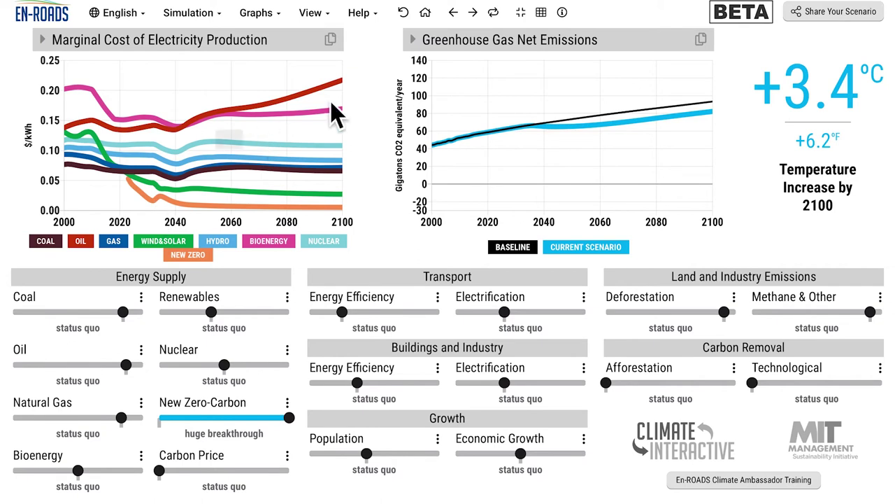
# Step: Switch the Marginal Cost of Electricity Production graph back to New Zero-Carbon Final Energy Consumption
pyautogui.click(279, 44)
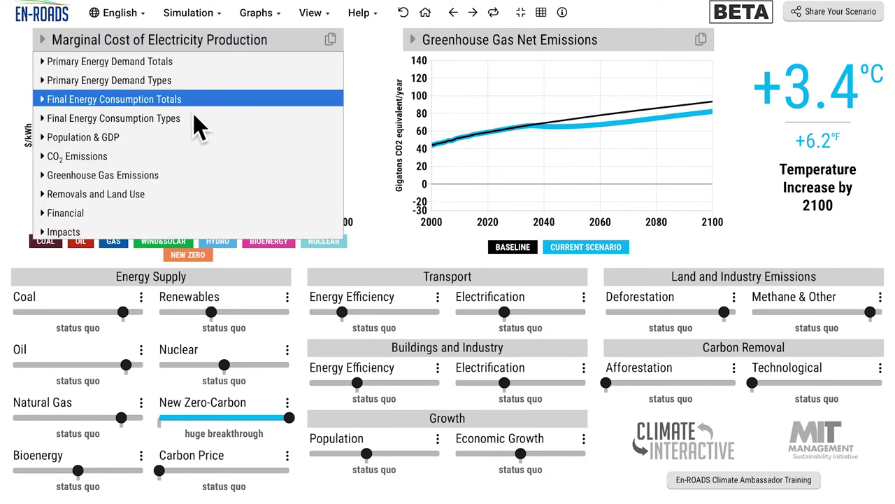
pyautogui.click(195, 120)
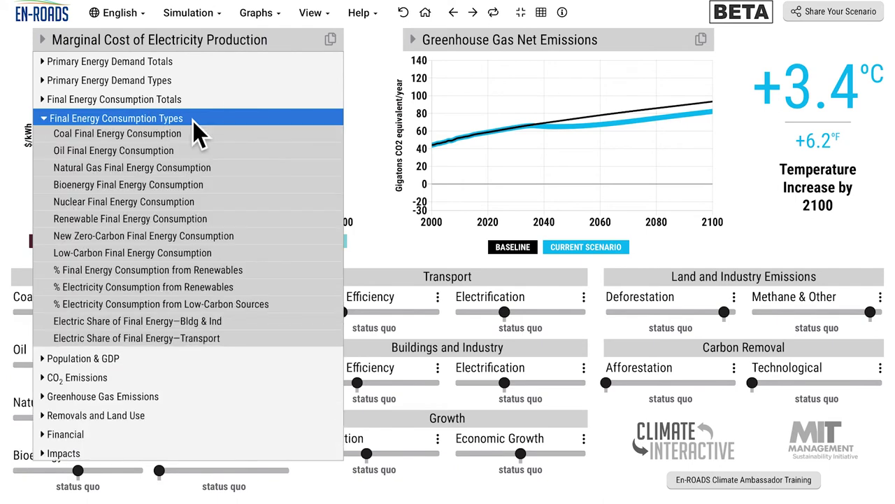
pyautogui.click(227, 238)
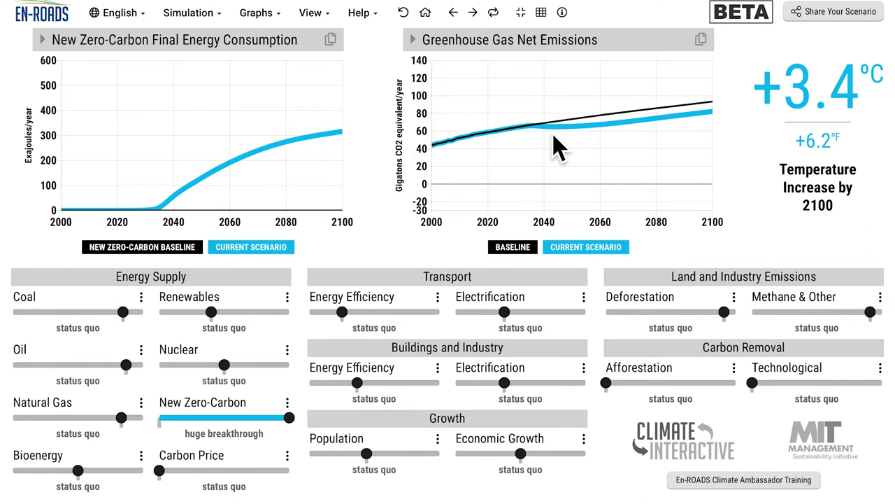
# Step: Replace the Greenhouse Gas Net Emissions graph with Net Cumulative CO2 Emissions and inspect the curve around 2050
pyautogui.click(546, 42)
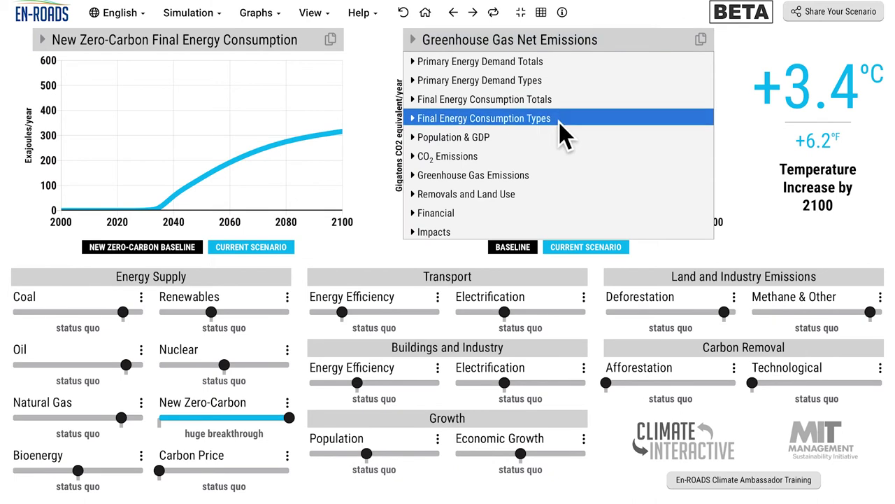
pyautogui.click(556, 161)
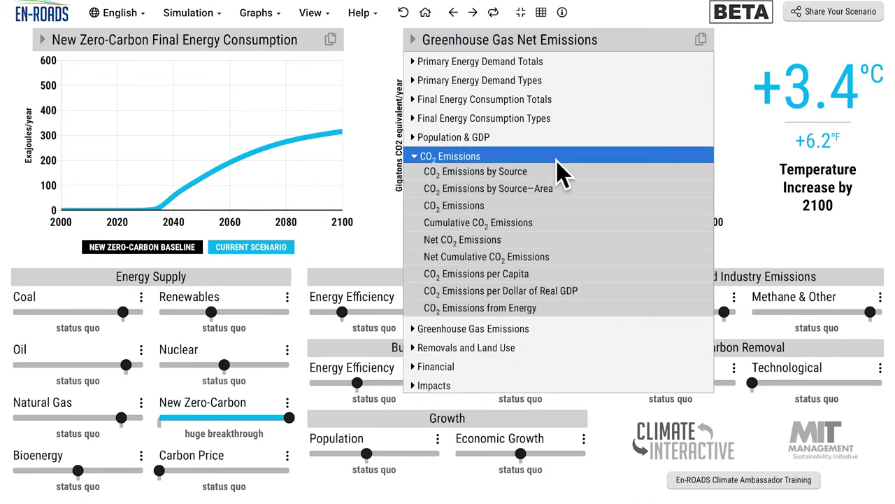
pyautogui.click(557, 261)
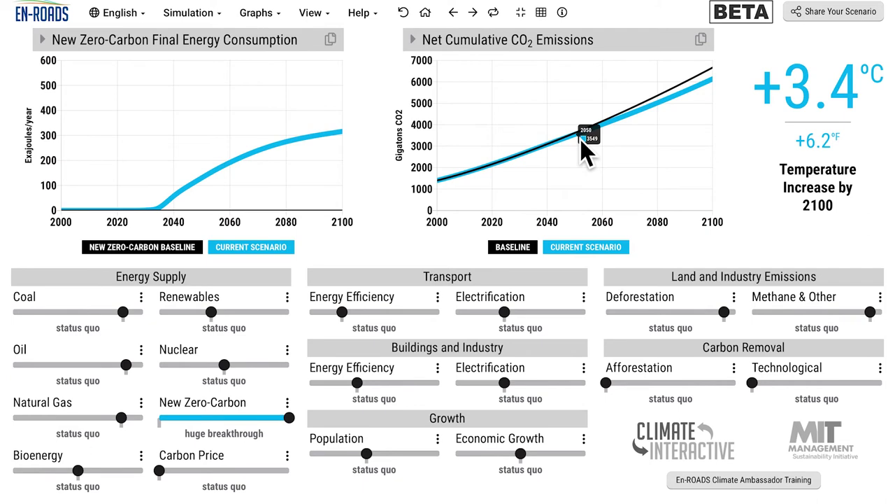
pyautogui.moveTo(581, 140)
# Step: Switch the New Zero-Carbon Final Energy Consumption graph to Renewable Final Energy Consumption
pyautogui.click(235, 42)
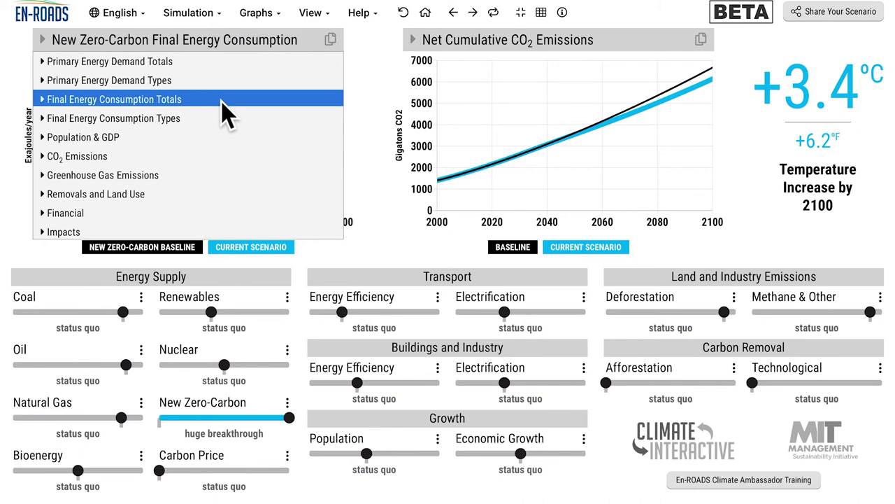
pyautogui.click(221, 121)
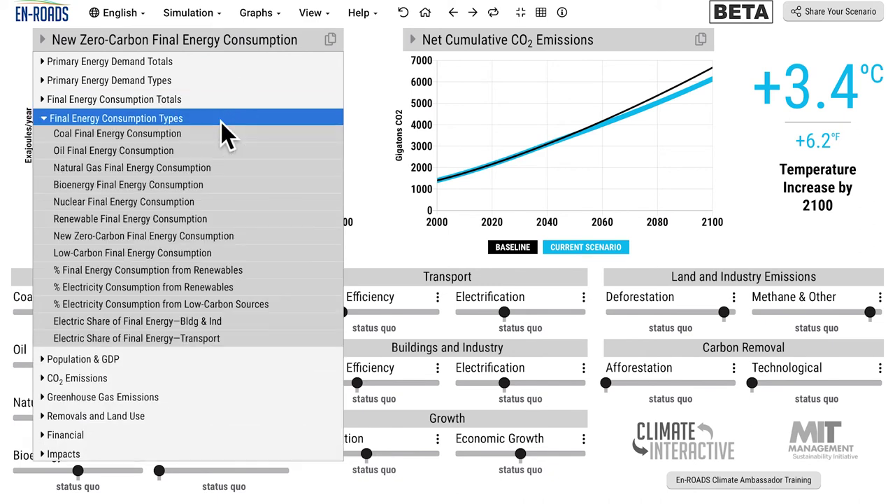
pyautogui.click(211, 226)
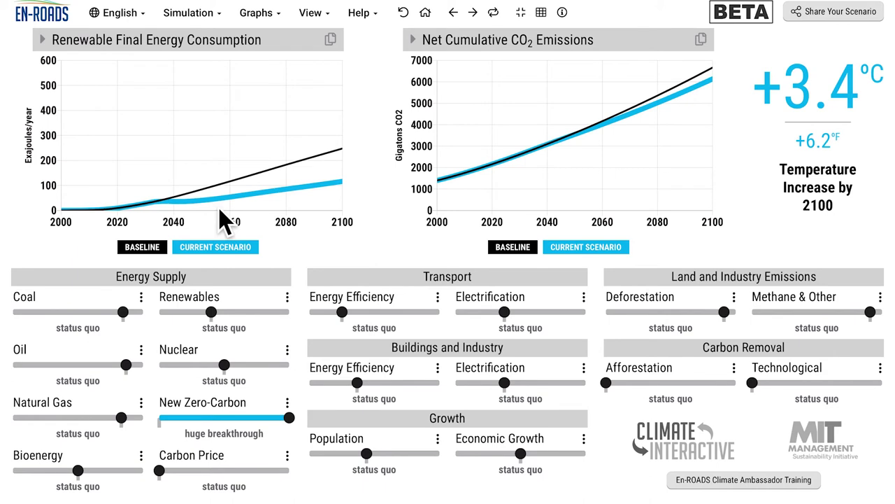
# Step: Replace the renewables graph with Nuclear Final Energy Consumption, and then with Nuclear Primary Energy Demand
pyautogui.click(200, 44)
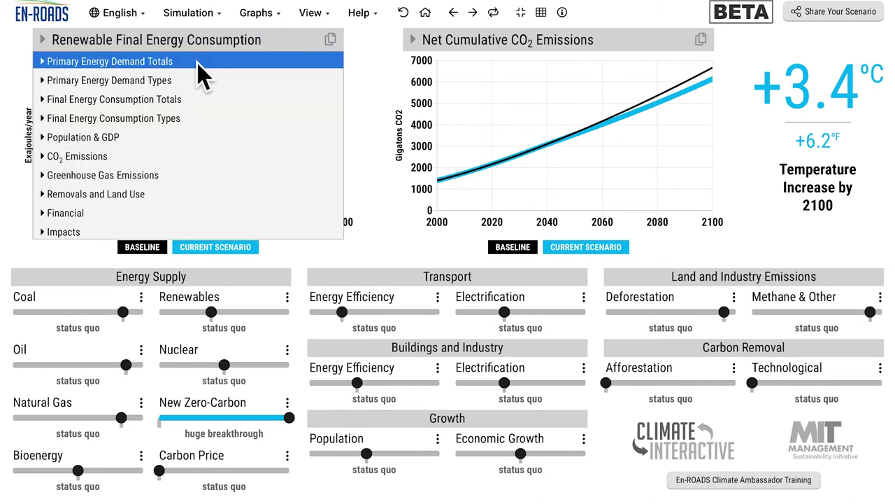
pyautogui.click(196, 119)
pyautogui.click(209, 203)
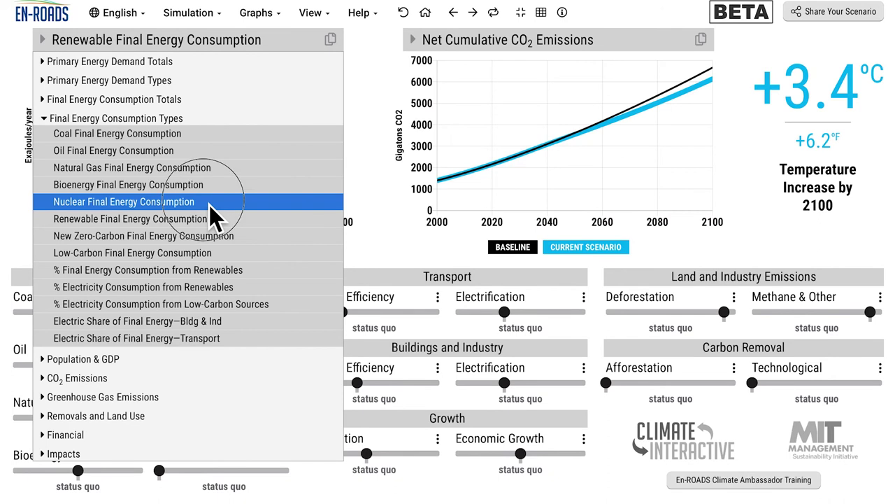
pyautogui.click(180, 44)
pyautogui.click(177, 83)
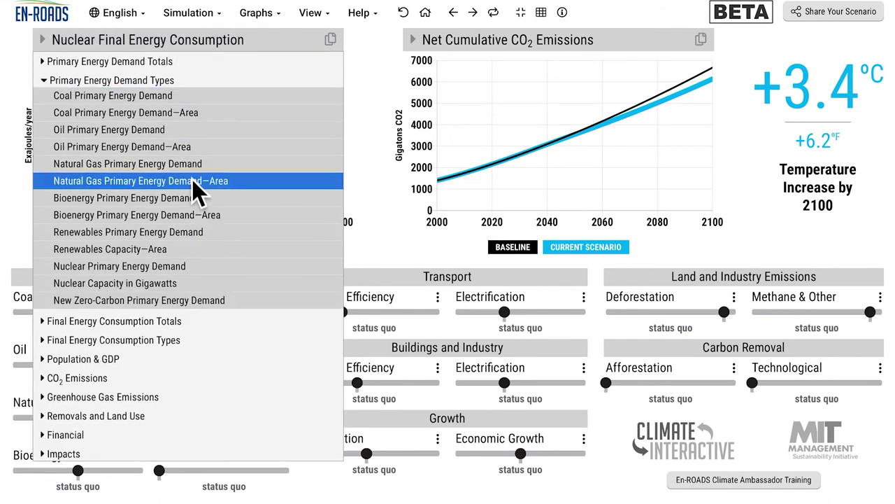
pyautogui.click(198, 274)
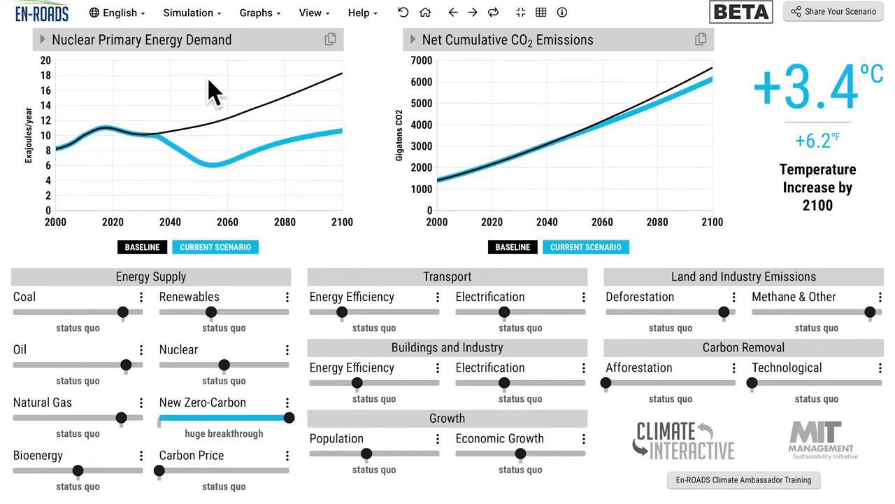
# Step: Show the Global Sources of Primary Energy area graph and the Greenhouse Gas Net Emissions graph from the miniature graphs
pyautogui.click(542, 13)
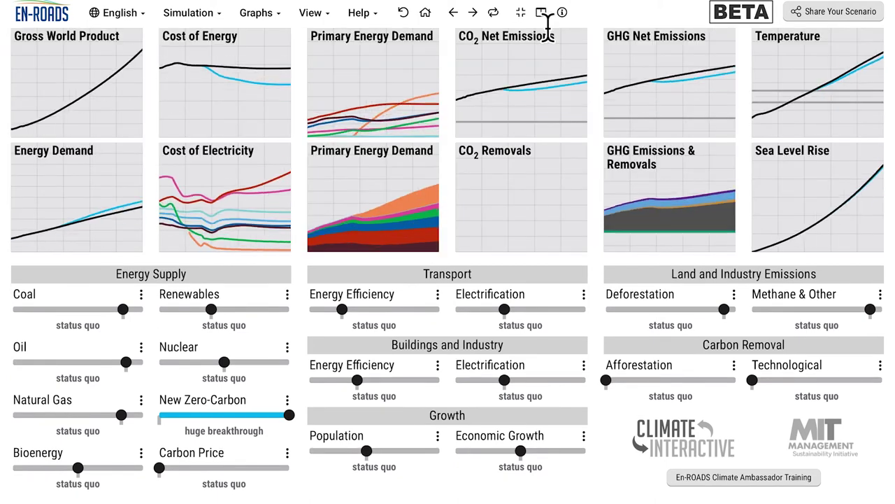
pyautogui.click(391, 216)
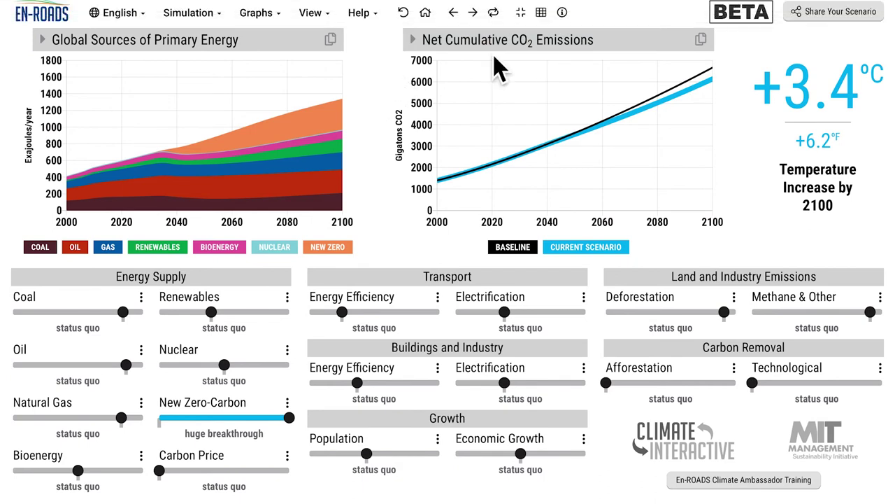
pyautogui.click(541, 12)
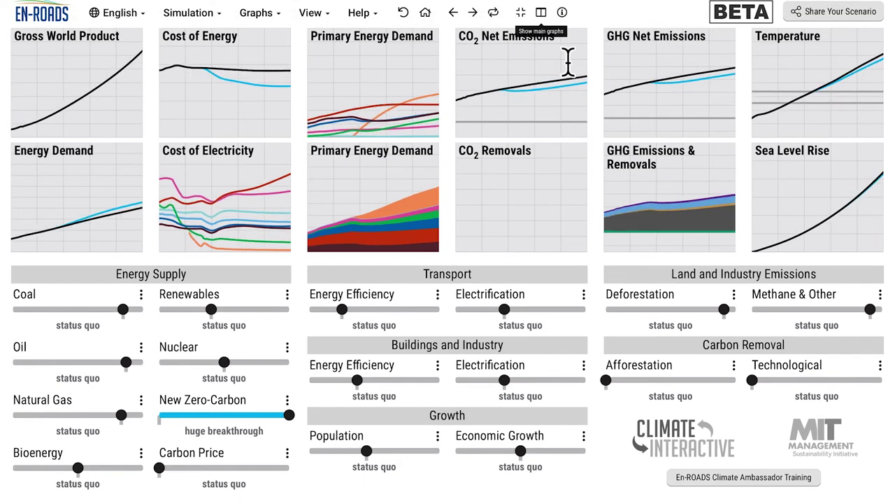
pyautogui.click(641, 93)
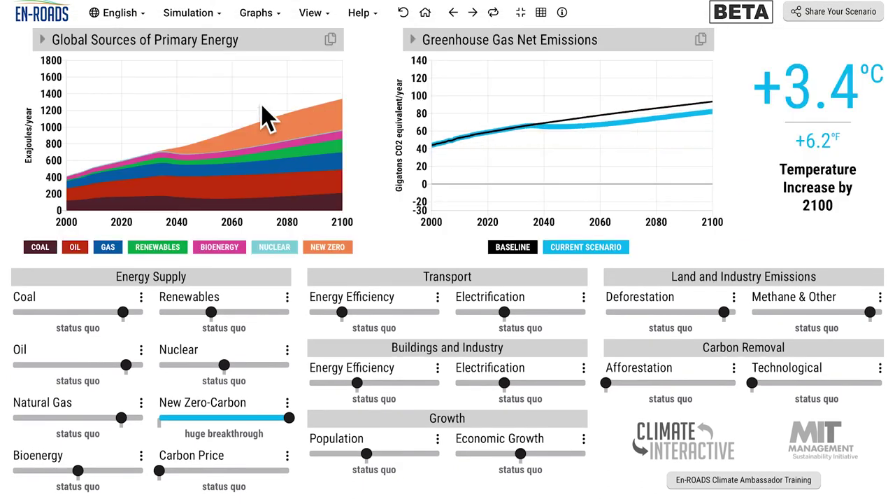
# Step: Show the Cost of Energy graph from the miniature graphs, and then replace it with the total Final Energy Consumption graph
pyautogui.click(546, 19)
pyautogui.click(189, 110)
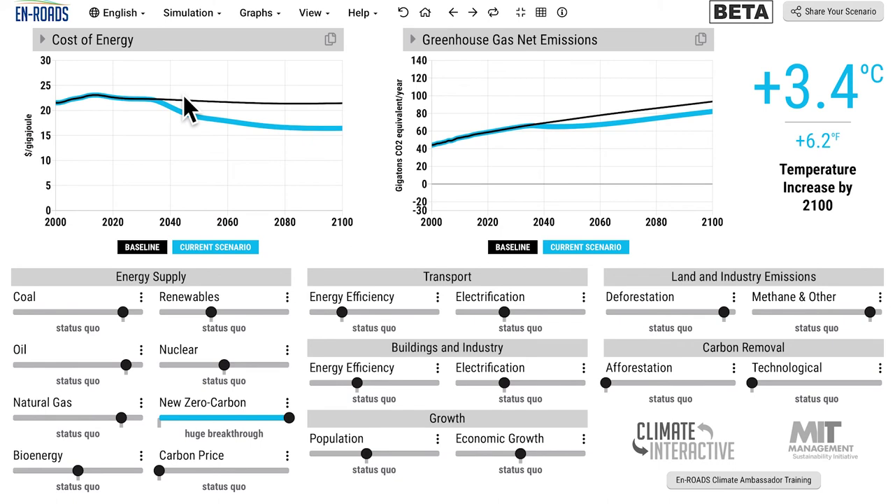
pyautogui.click(544, 21)
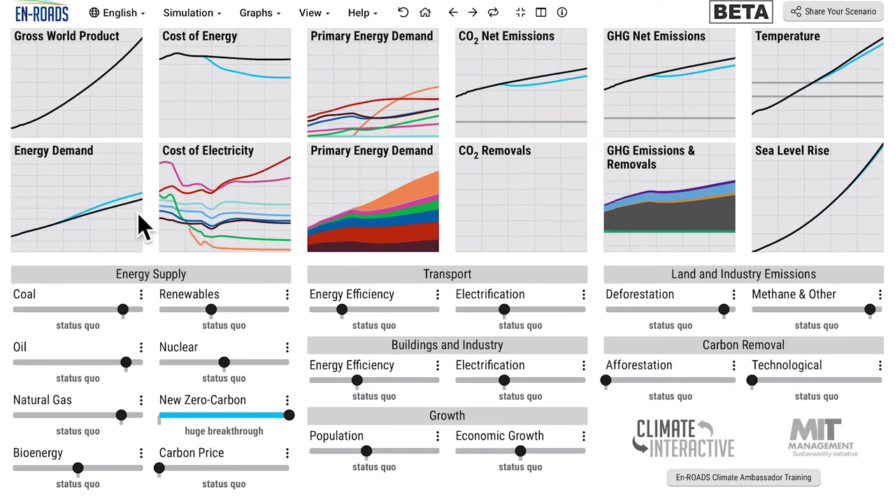
pyautogui.click(142, 222)
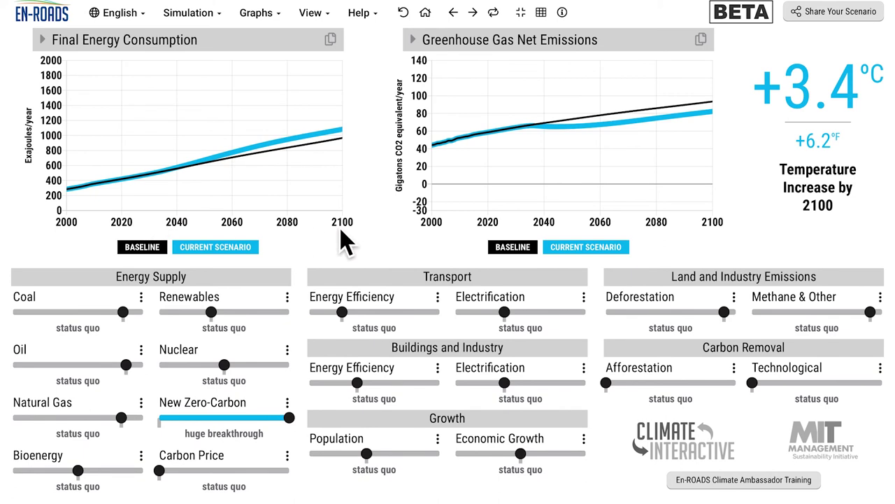
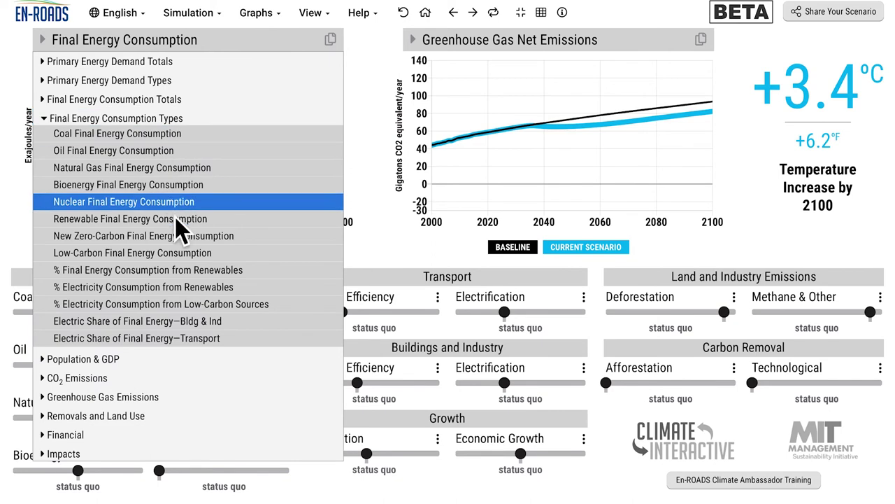
# Step: Show New Zero-Carbon Final Energy Consumption, enable detailed settings for New Zero-Carbon, and set its breakthrough year to 2021
pyautogui.click(176, 237)
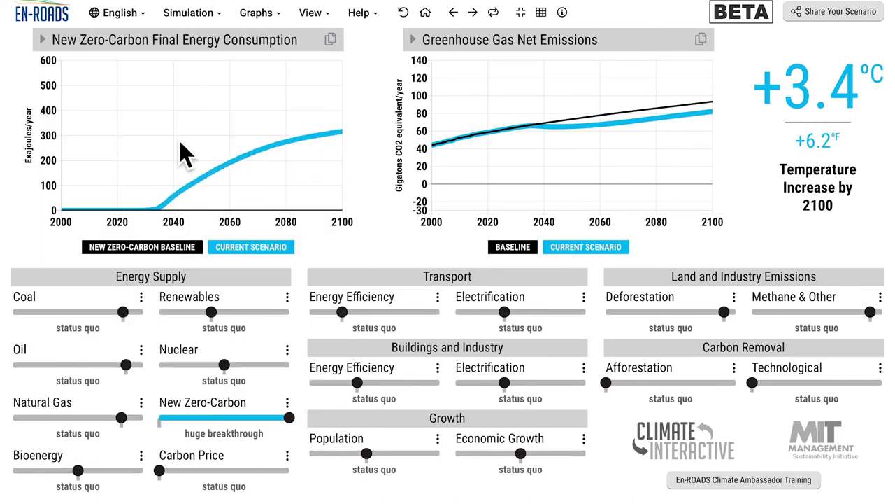
pyautogui.click(287, 403)
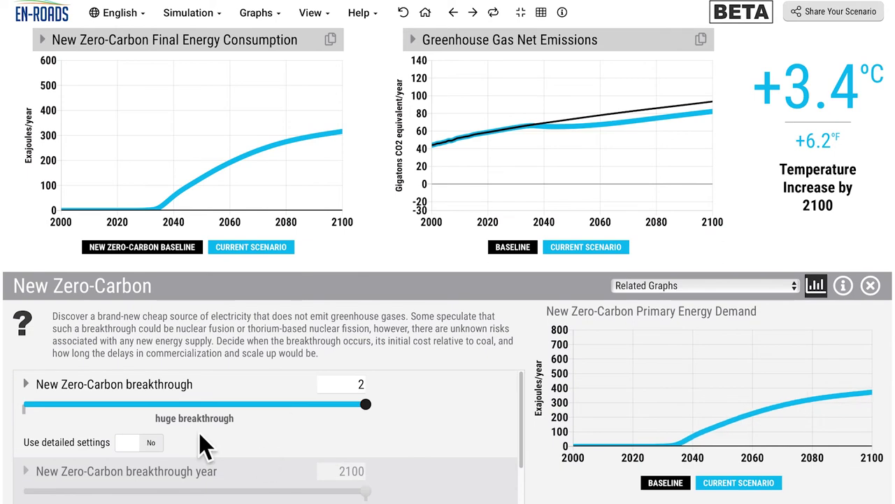
pyautogui.click(135, 445)
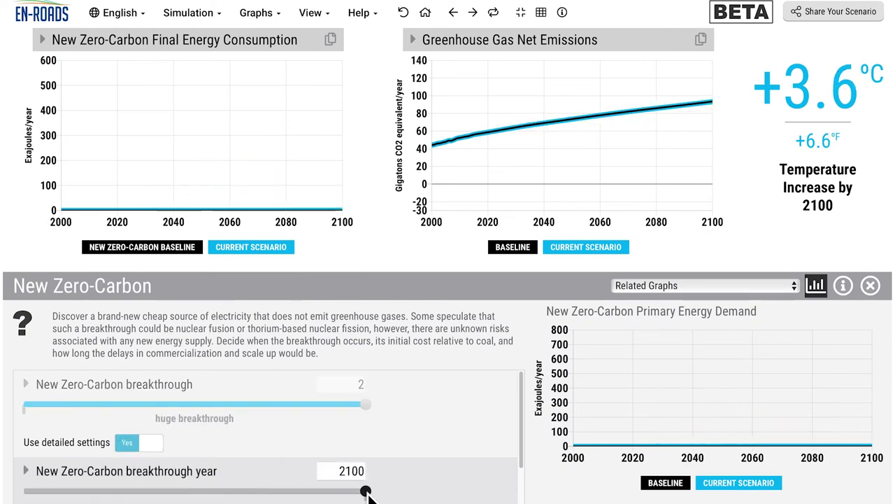
pyautogui.click(4, 488)
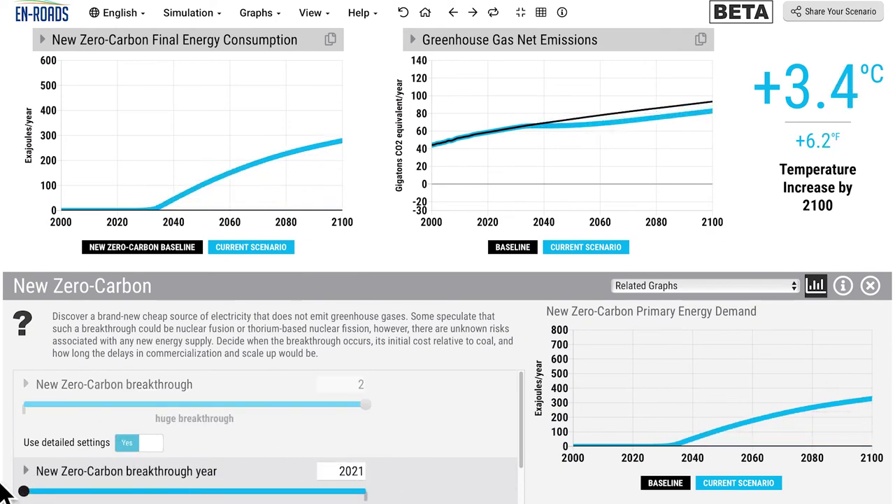
# Step: Set the New Zero-Carbon time to commercialize to 5 years and its initial cost relative to coal to 0.5
pyautogui.scroll(-1, 95, 481)
pyautogui.scroll(-2, 95, 481)
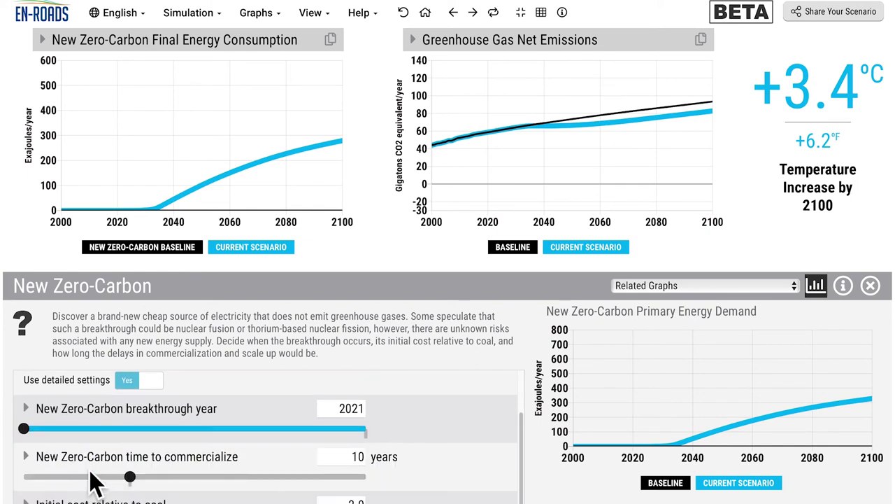
pyautogui.scroll(-1, 91, 470)
pyautogui.moveTo(130, 459); pyautogui.dragTo(78, 473)
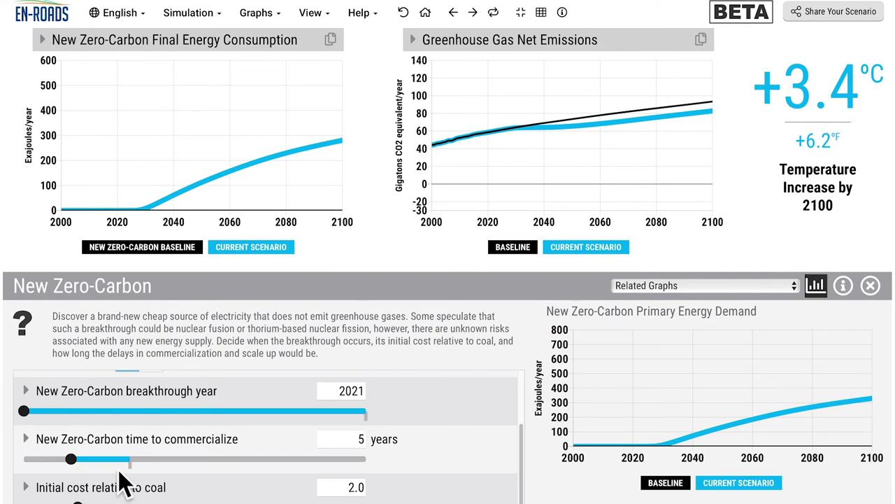
pyautogui.moveTo(77, 503); pyautogui.dragTo(25, 502)
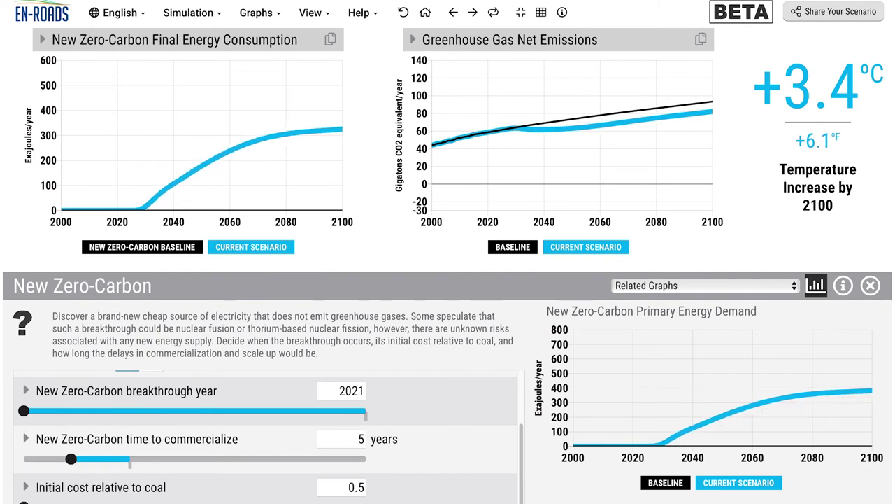
# Step: Open the simulation assumptions, expand the progress ratio settings, and read the explanation of the New Zero-Carbon progress ratio
pyautogui.click(186, 23)
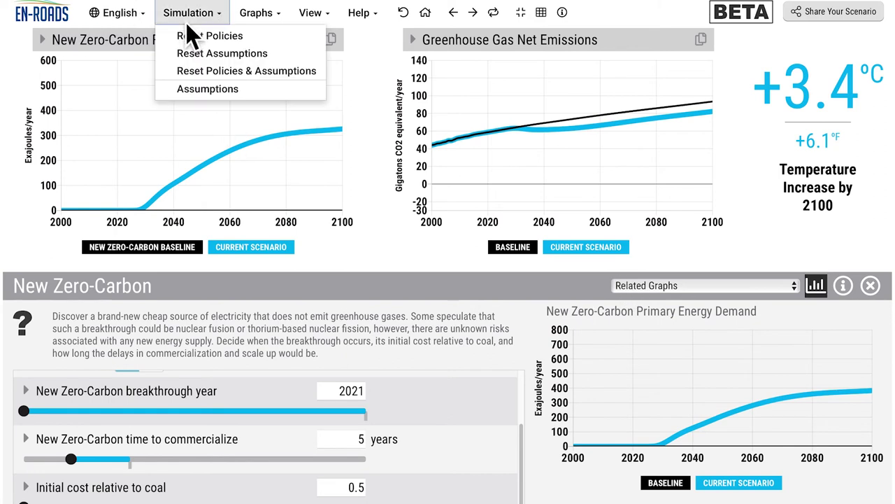
pyautogui.click(195, 102)
pyautogui.scroll(-4, 56, 410)
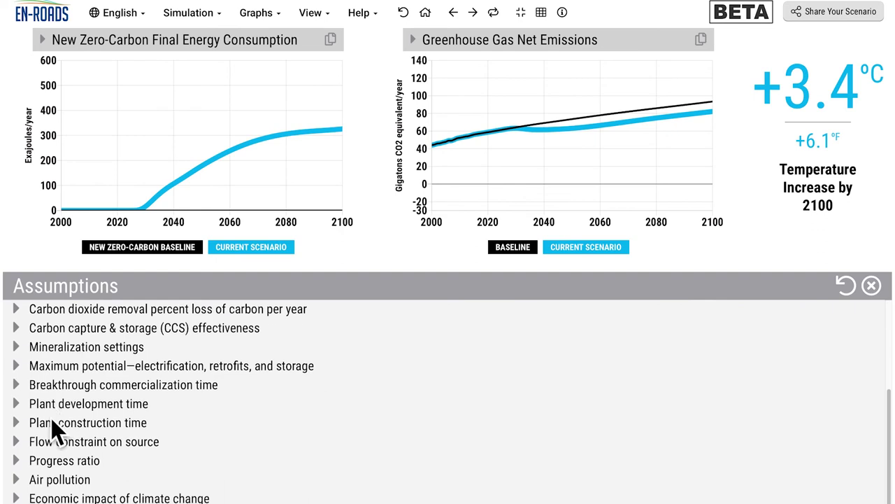
pyautogui.click(21, 463)
pyautogui.scroll(-4, 84, 441)
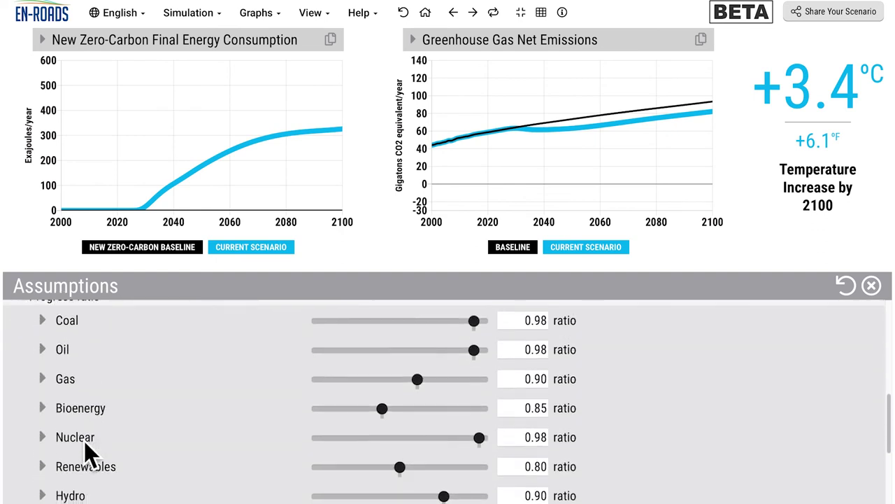
pyautogui.scroll(-1, 84, 441)
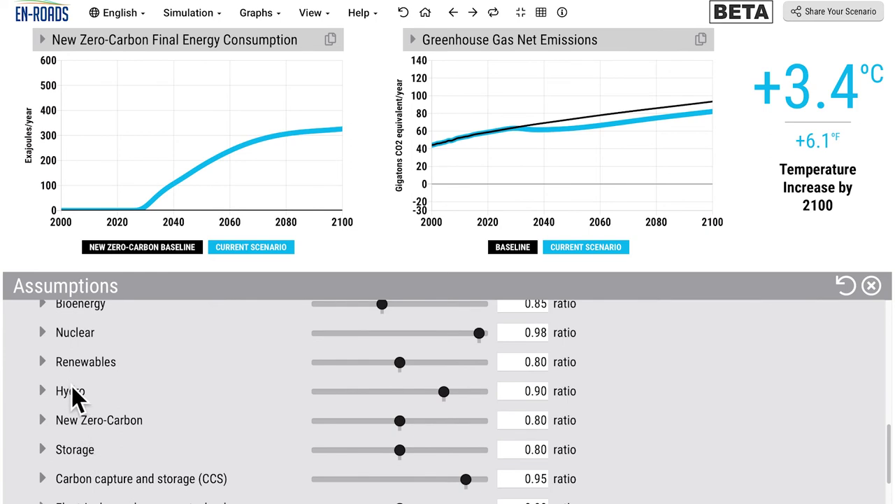
pyautogui.click(47, 423)
pyautogui.scroll(-1, 70, 428)
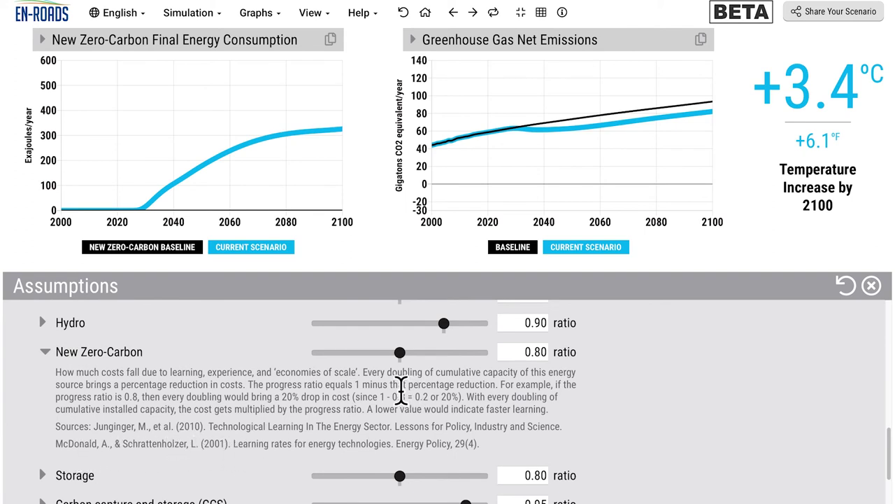
# Step: Lower the New Zero-Carbon progress ratio to 0.70 and then to 0.60, and close the assumptions
pyautogui.click(409, 362)
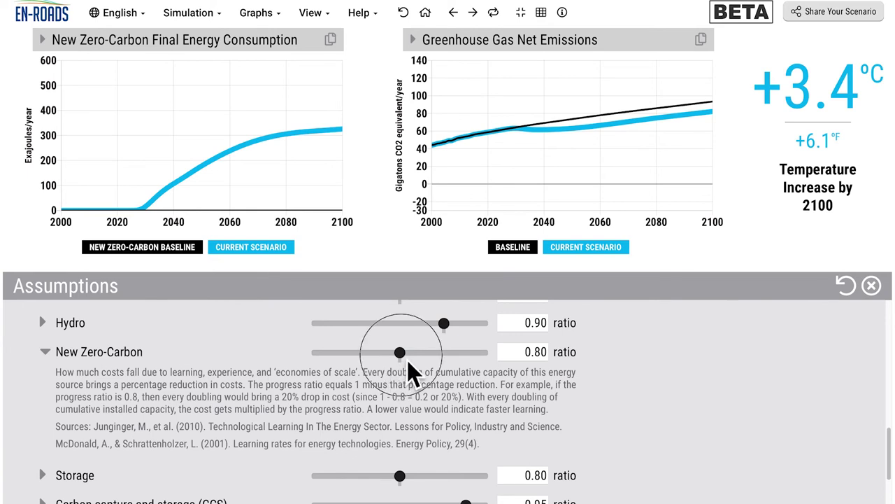
pyautogui.moveTo(408, 361); pyautogui.dragTo(362, 364)
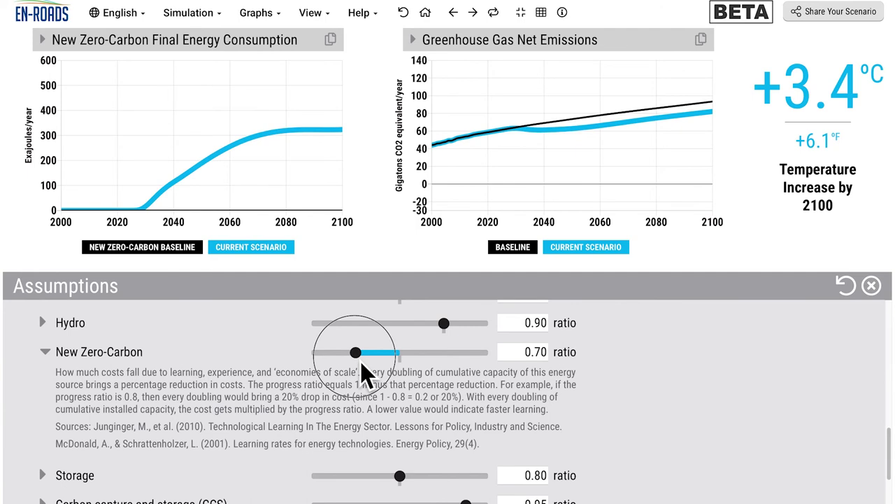
pyautogui.moveTo(362, 364); pyautogui.dragTo(320, 364)
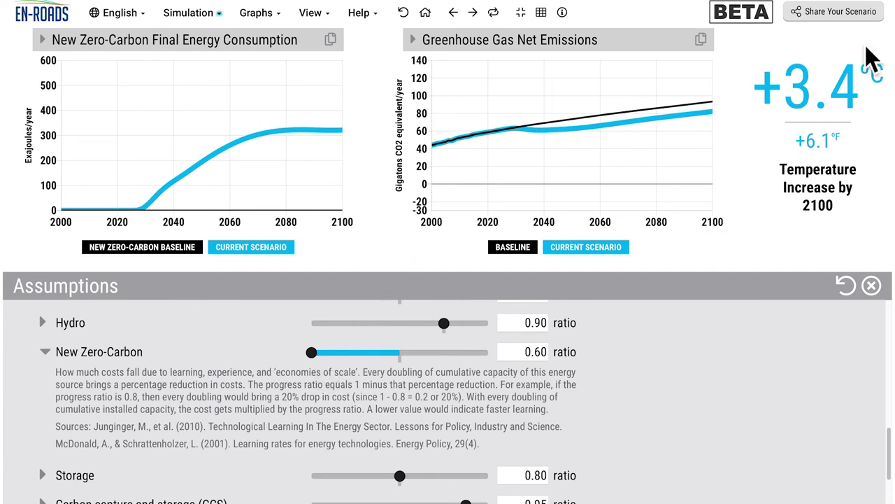
pyautogui.click(406, 257)
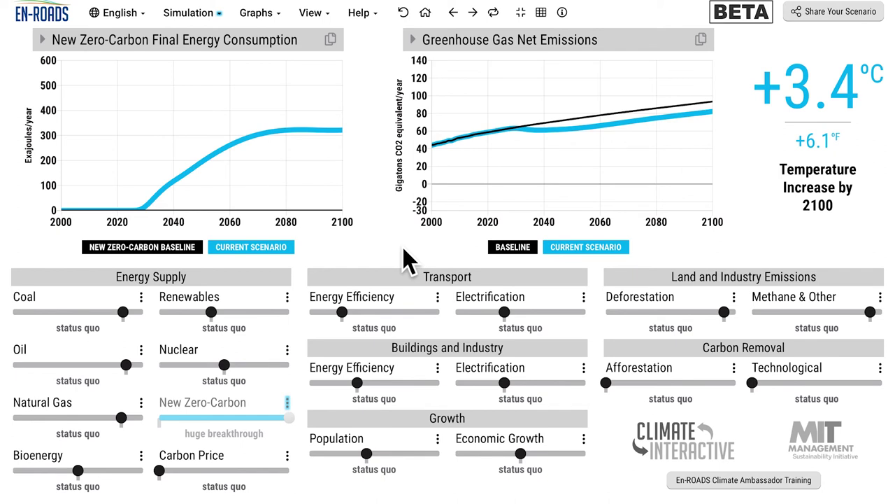
# Step: Reset all policies and assumptions, and show Global Sources of Primary Energy in the first main graph
pyautogui.click(542, 14)
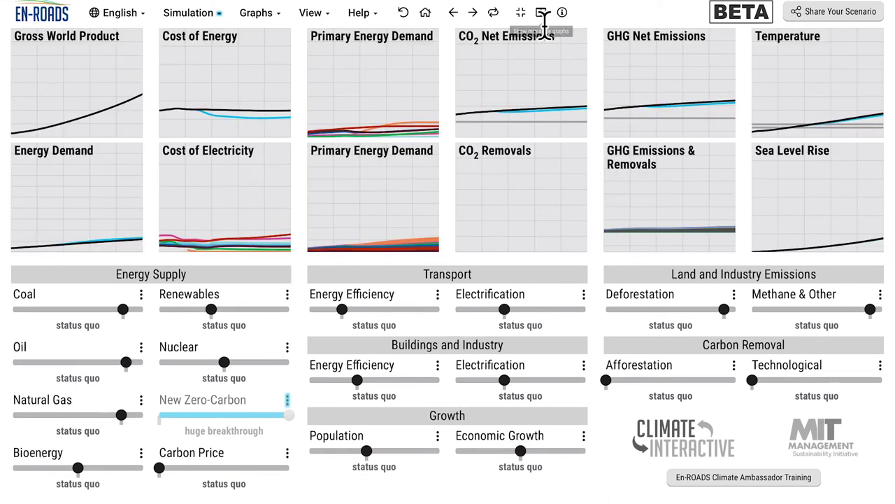
pyautogui.click(411, 21)
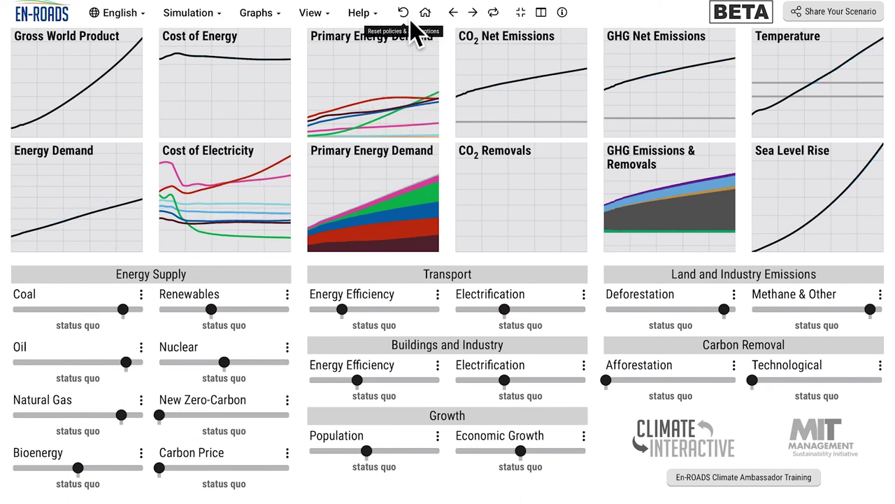
pyautogui.click(543, 16)
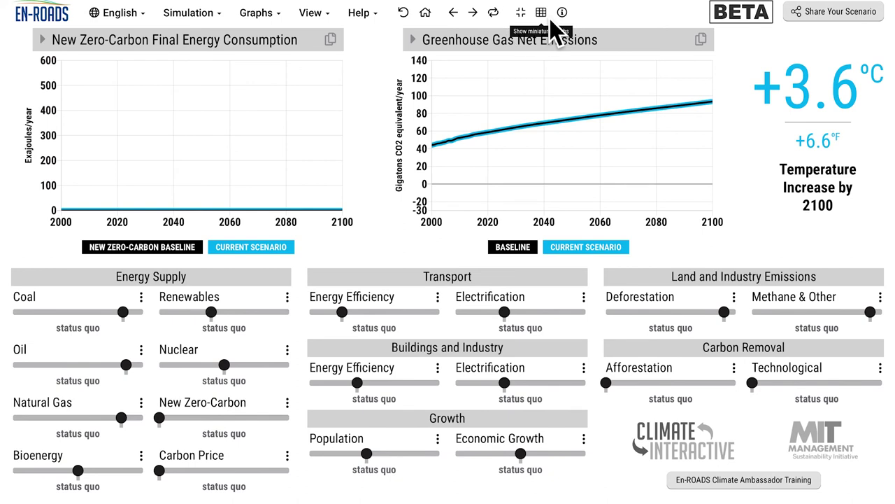
pyautogui.click(549, 19)
pyautogui.click(374, 226)
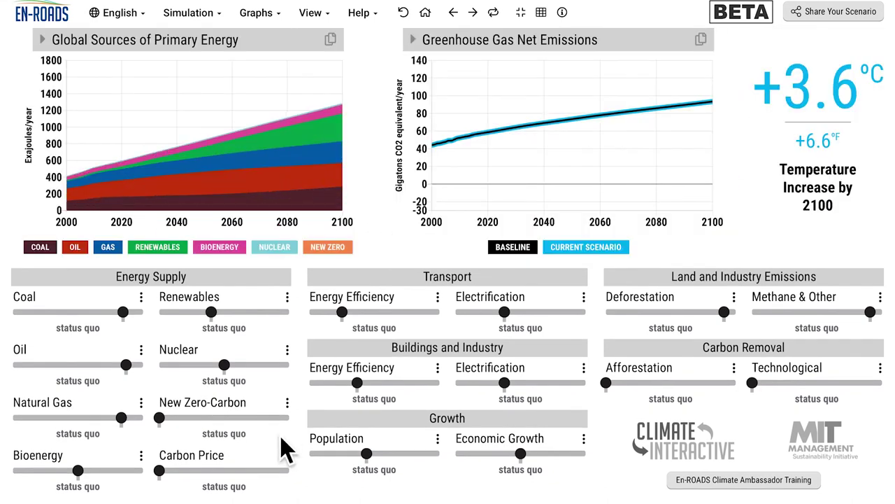
# Step: Set the carbon price to 100 $/ton CO2 in its detailed settings, replay the change, and close the settings
pyautogui.click(296, 461)
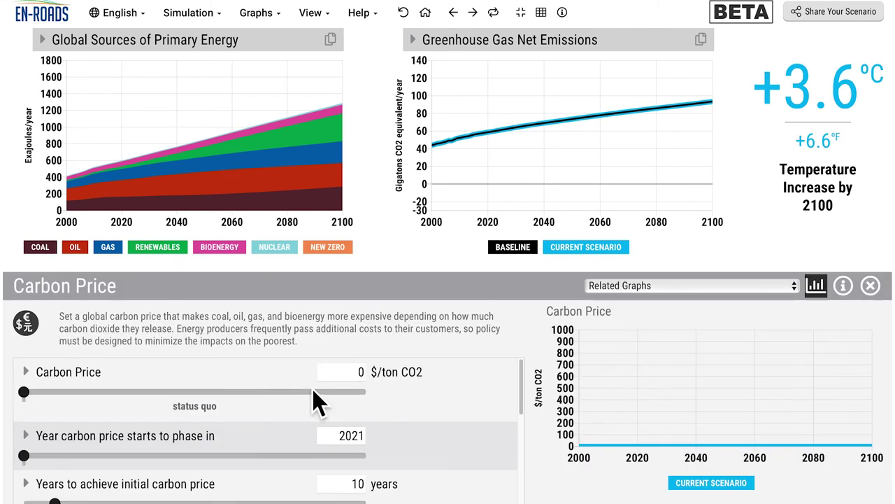
pyautogui.click(387, 375)
pyautogui.write('100')
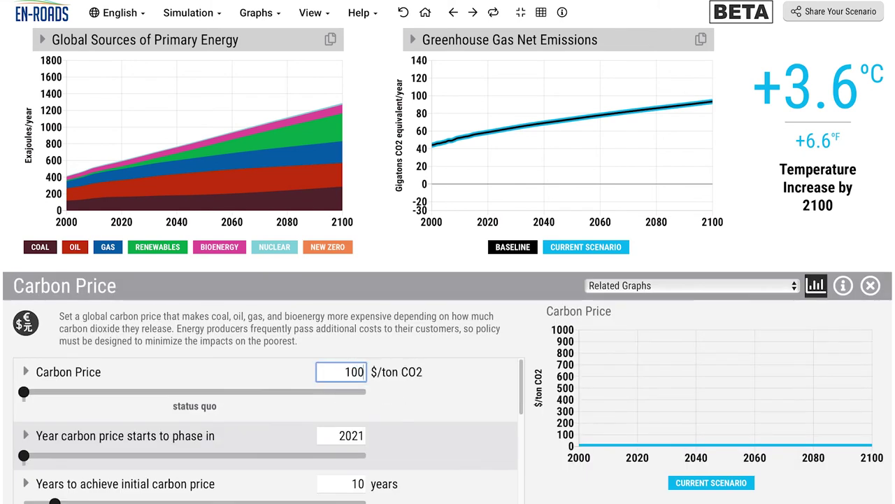
pyautogui.press('Return')
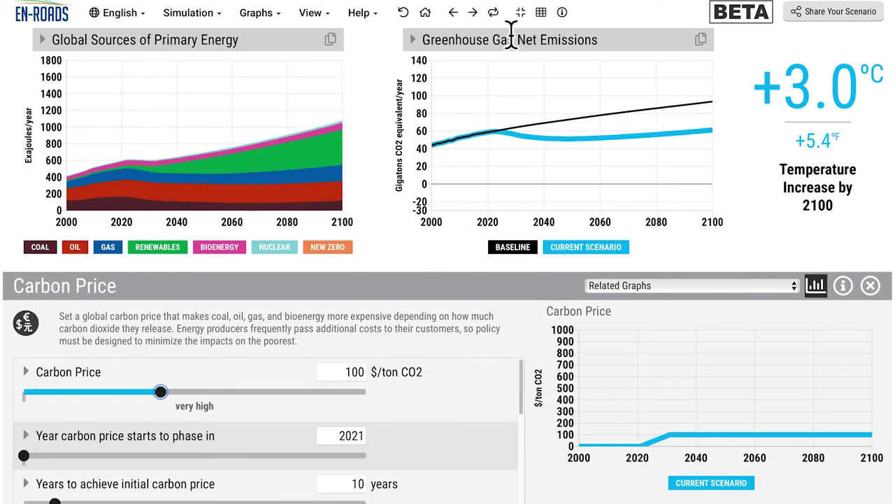
pyautogui.click(493, 13)
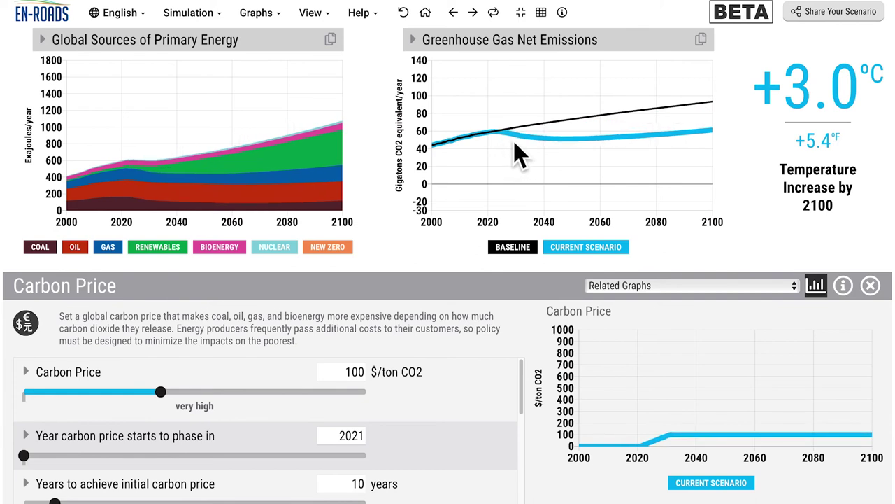
pyautogui.moveTo(526, 142)
pyautogui.click(447, 259)
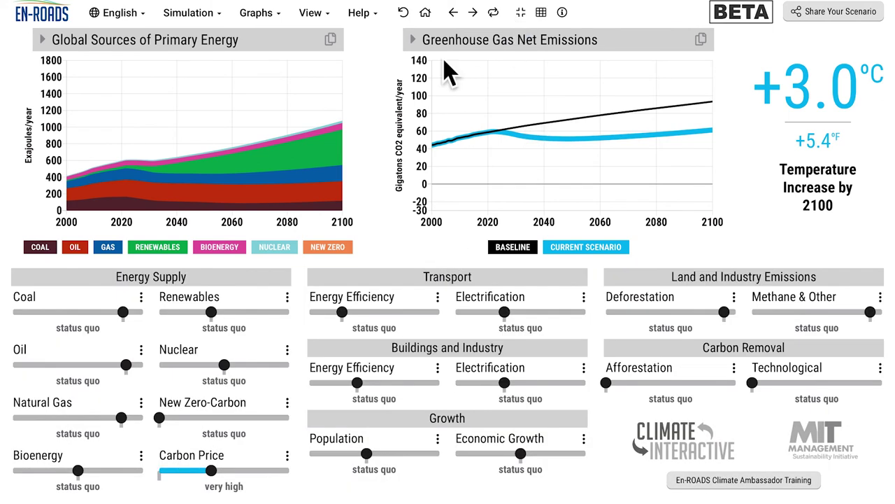
# Step: Show Sources of Net CO2 Removals and Greenhouse Gas Net Emissions by Gas as main graphs, and reset policies and assumptions
pyautogui.click(551, 19)
pyautogui.click(496, 230)
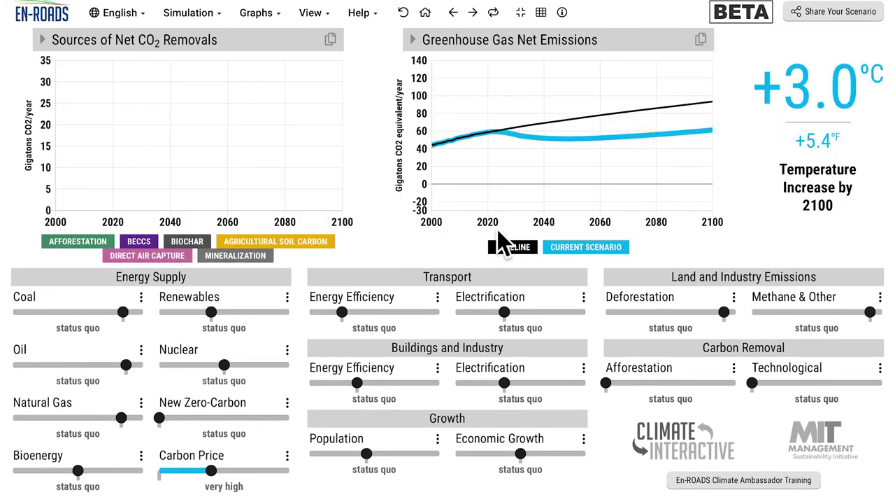
pyautogui.click(549, 23)
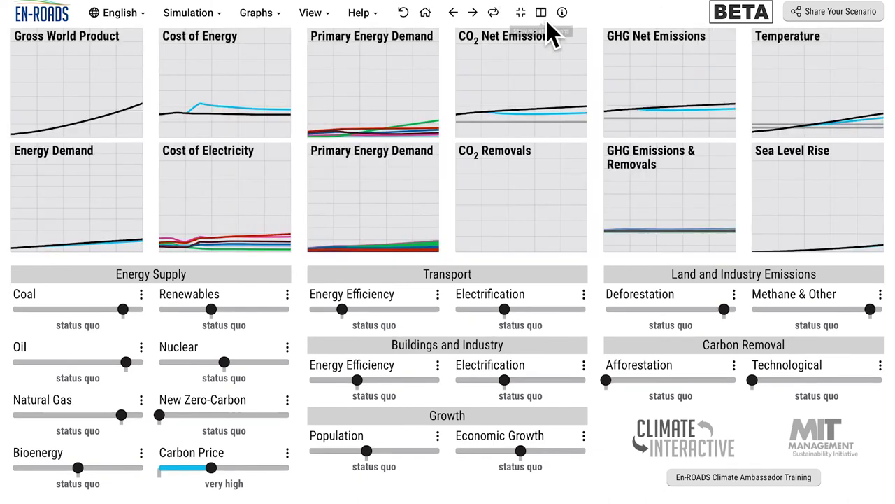
pyautogui.click(693, 205)
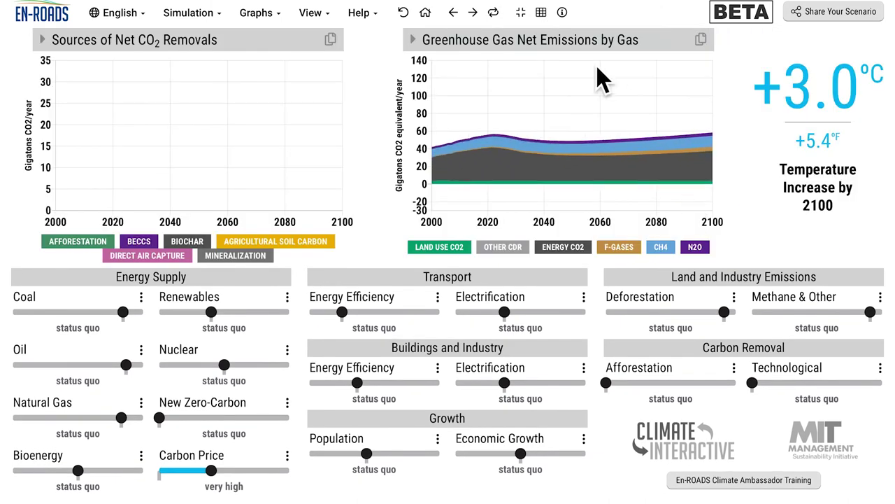
pyautogui.click(405, 19)
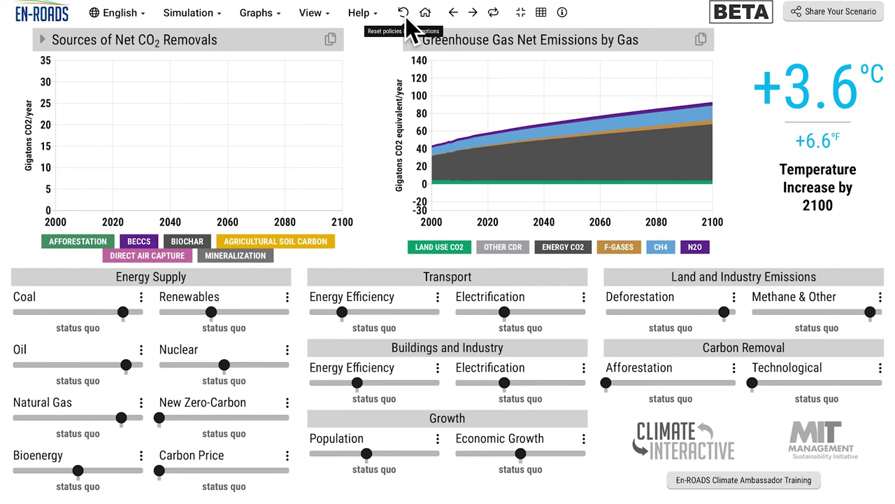
# Step: Raise Afforestation from status quo to its maximum, high growth
pyautogui.moveTo(599, 194)
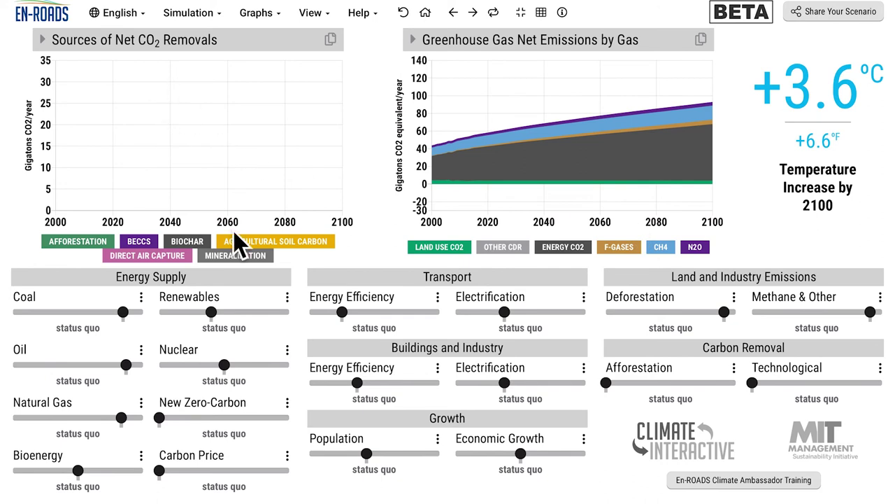
pyautogui.click(740, 385)
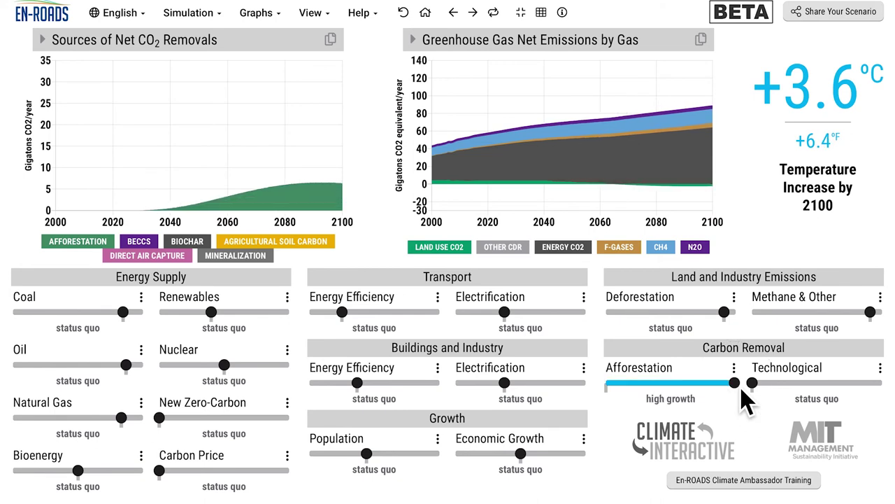
pyautogui.moveTo(313, 187)
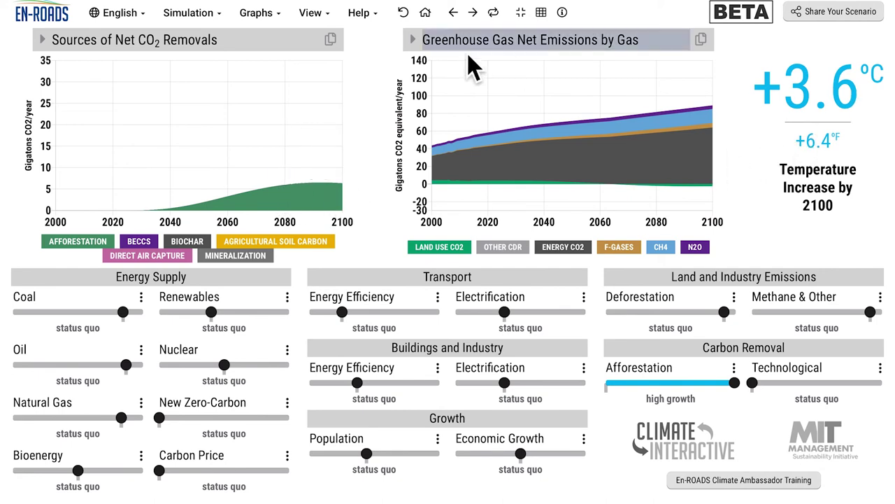
pyautogui.click(507, 21)
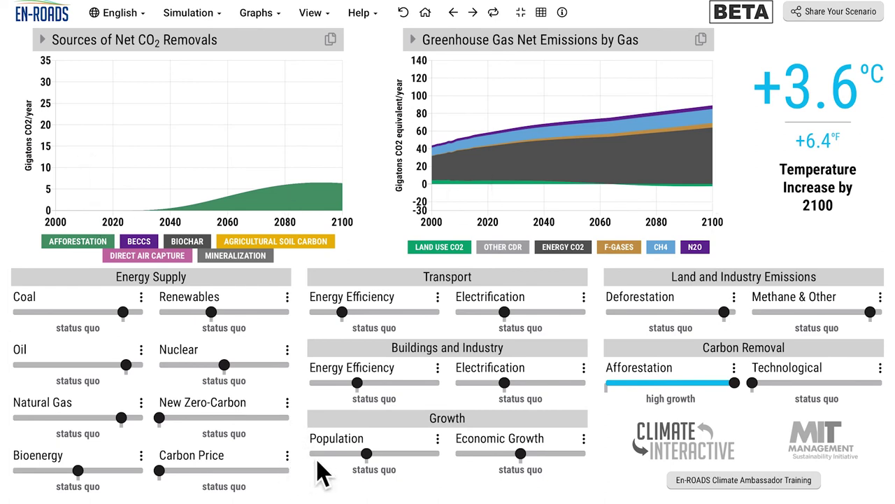
# Step: In the detailed Afforestation settings, set the time to secure land for afforestation to 4 years and replay the change
pyautogui.click(738, 371)
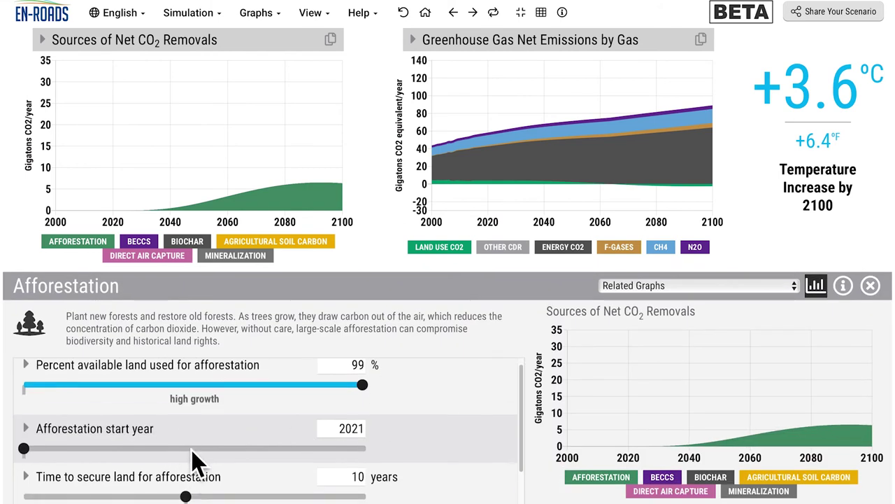
pyautogui.scroll(-2, 193, 462)
pyautogui.moveTo(192, 452); pyautogui.dragTo(102, 445)
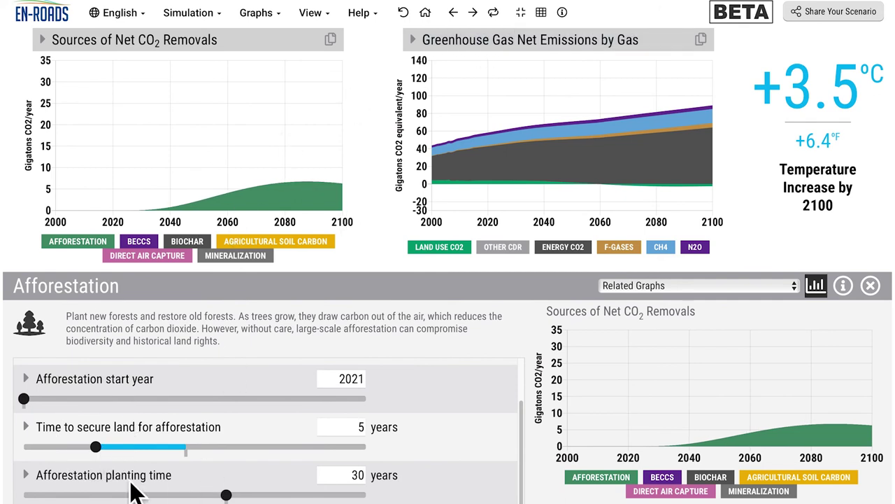
pyautogui.click(186, 448)
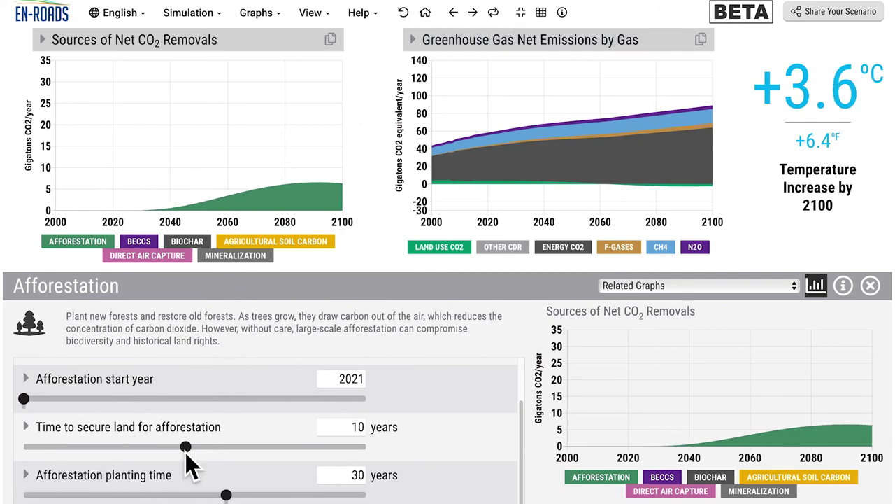
pyautogui.click(84, 446)
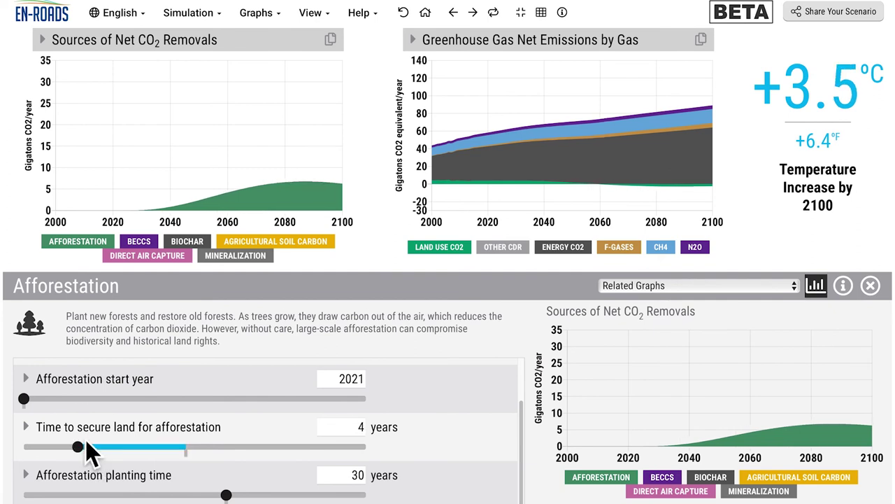
pyautogui.click(494, 13)
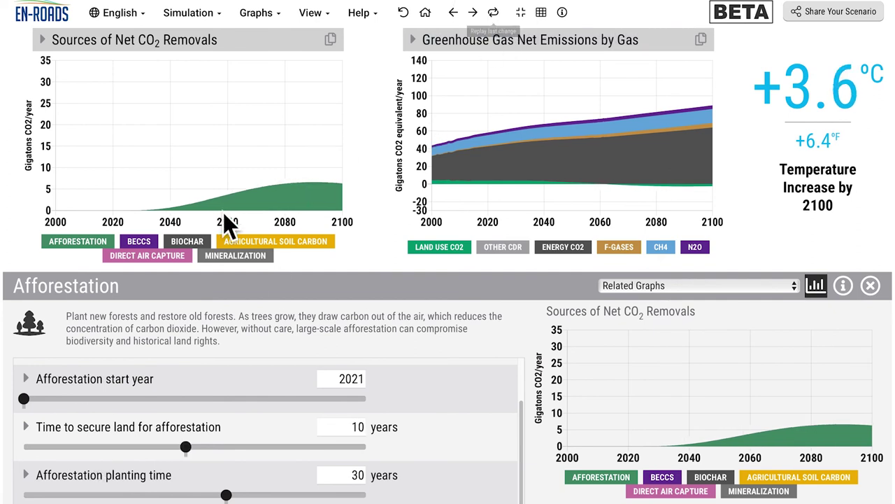
pyautogui.hotkey('ctrl', 'z')
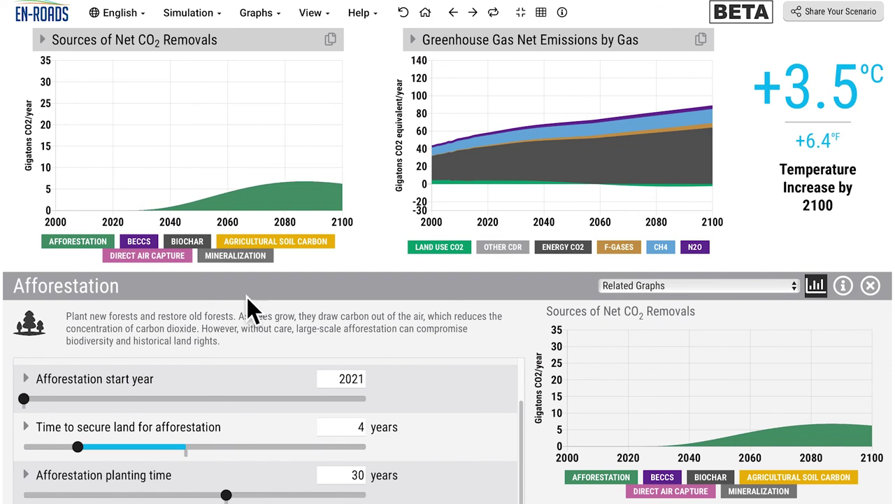
pyautogui.hotkey('ctrl', 'y')
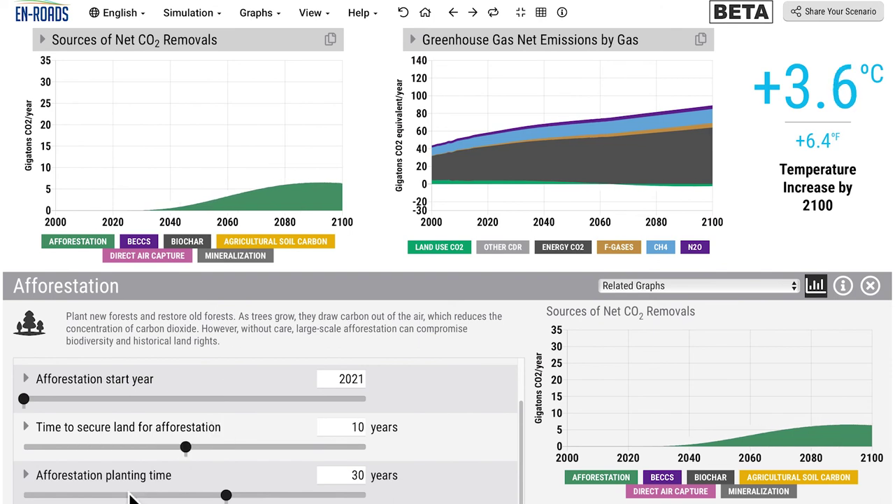
pyautogui.hotkey('ctrl', 'z')
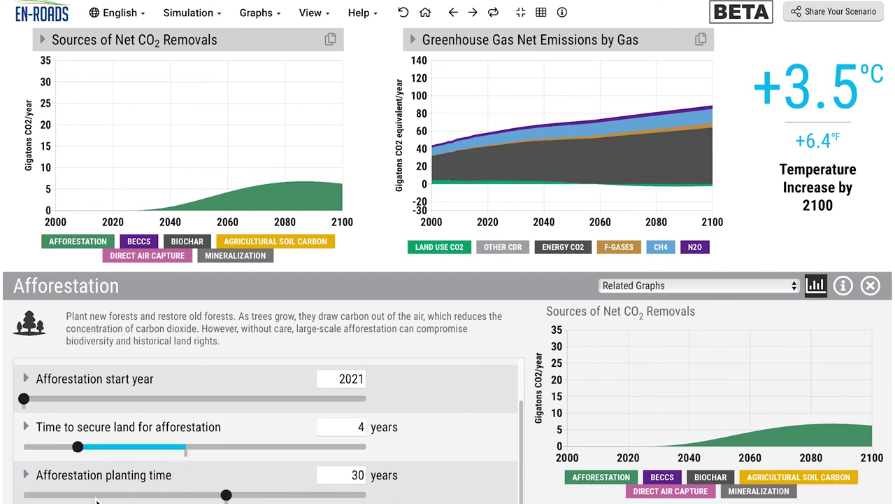
pyautogui.hotkey('ctrl', 'y')
# Step: Set the afforestation planting time to 10 years and replay the change
pyautogui.hotkey('ctrl', 'z')
pyautogui.hotkey('ctrl', 'z')
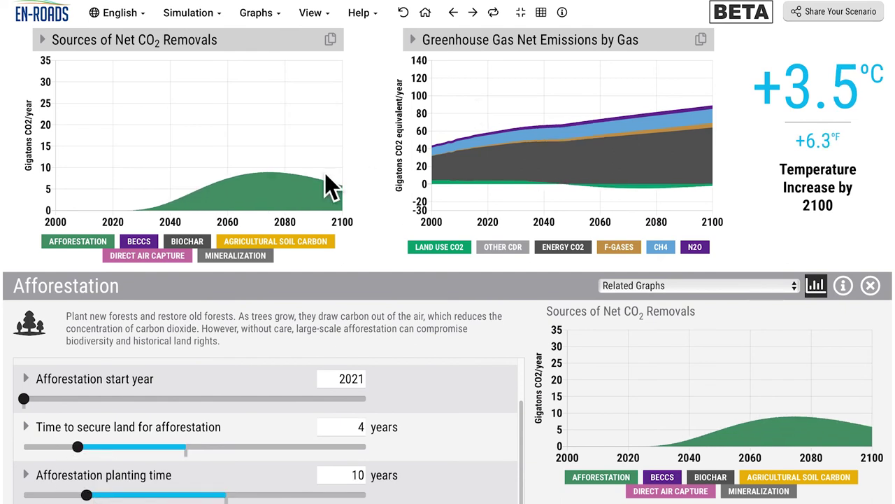
pyautogui.click(495, 13)
pyautogui.click(495, 14)
# Step: In the simulation assumptions, set the maximum available land for afforestation to 900 Mha under the afforestation settings, and close the assumptions
pyautogui.click(190, 22)
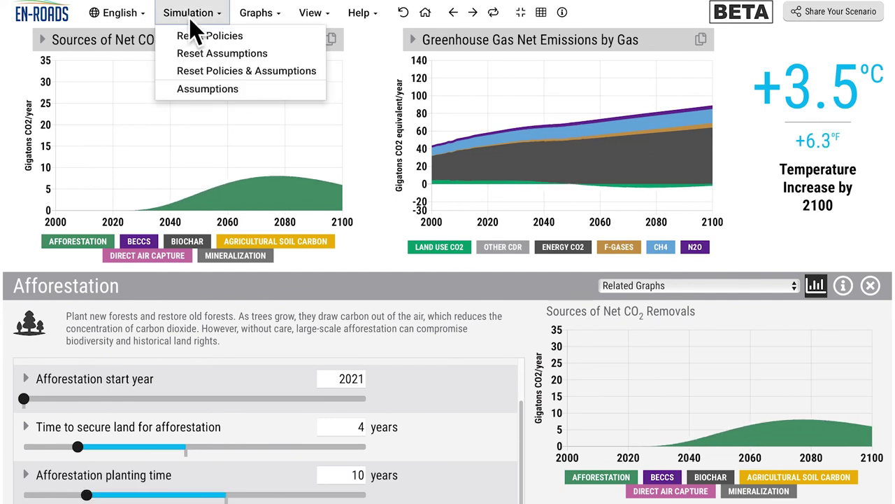
pyautogui.click(191, 90)
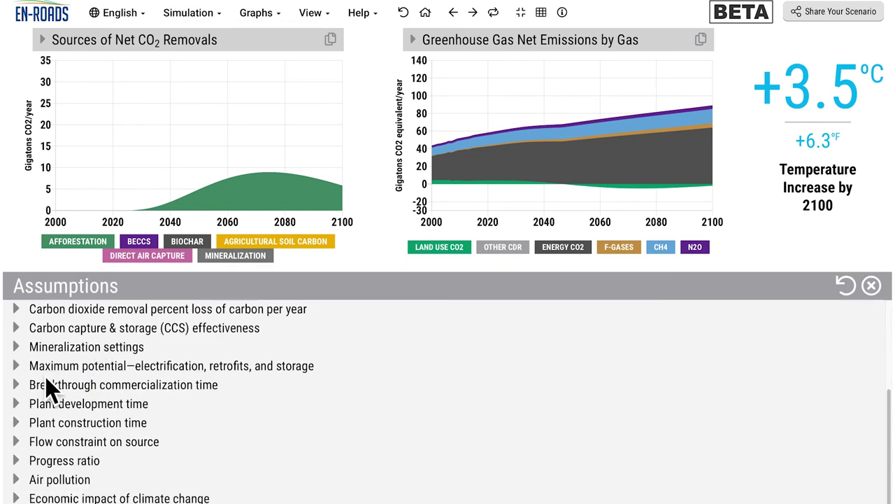
pyautogui.scroll(4, 42, 379)
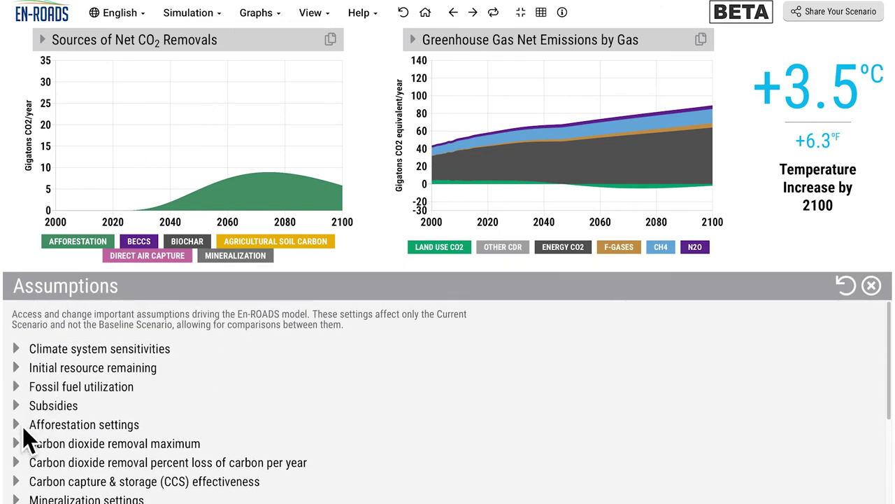
pyautogui.click(25, 425)
pyautogui.scroll(-2, 133, 414)
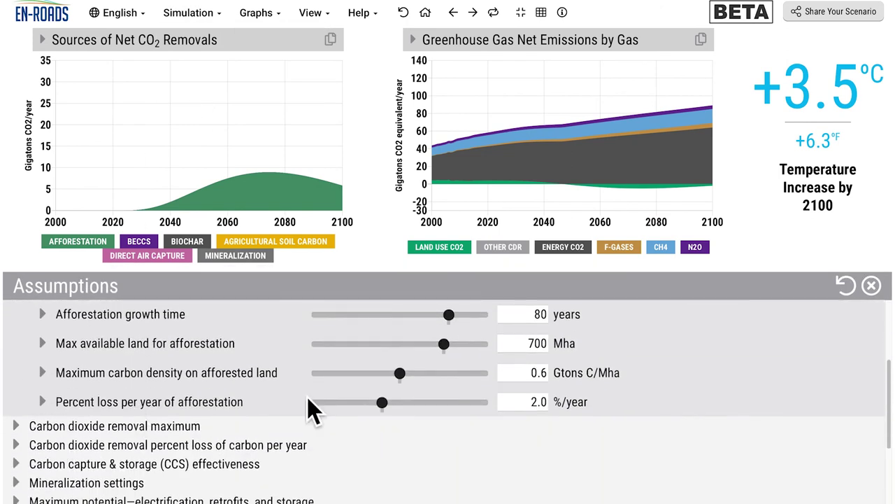
pyautogui.click(489, 345)
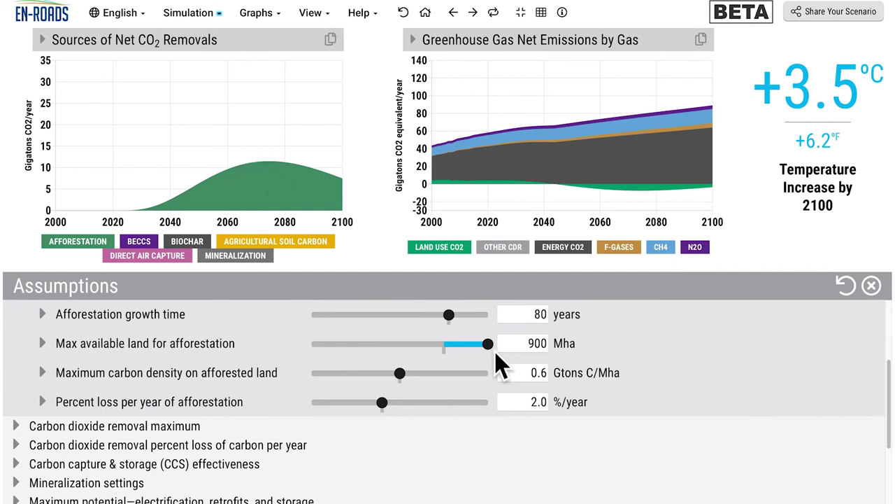
pyautogui.click(380, 244)
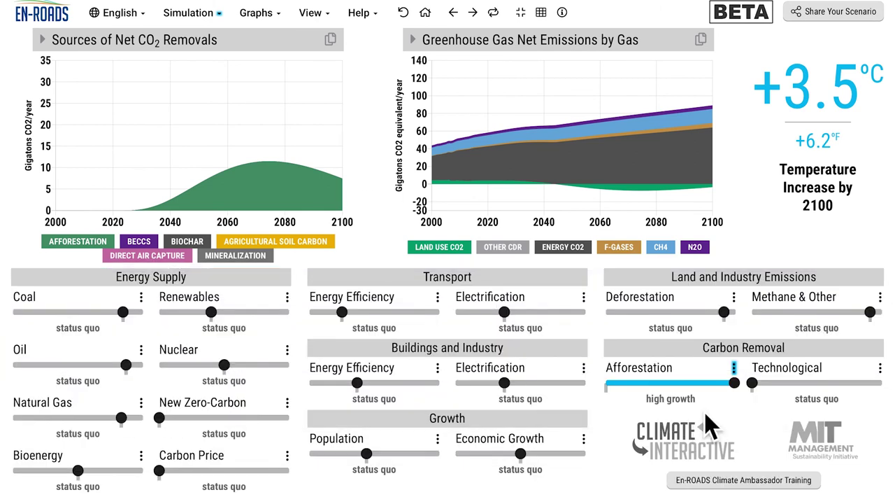
# Step: Reopen the detailed Afforestation settings and show the related graph Land for Growing CO2-Removal Biomass
pyautogui.click(736, 372)
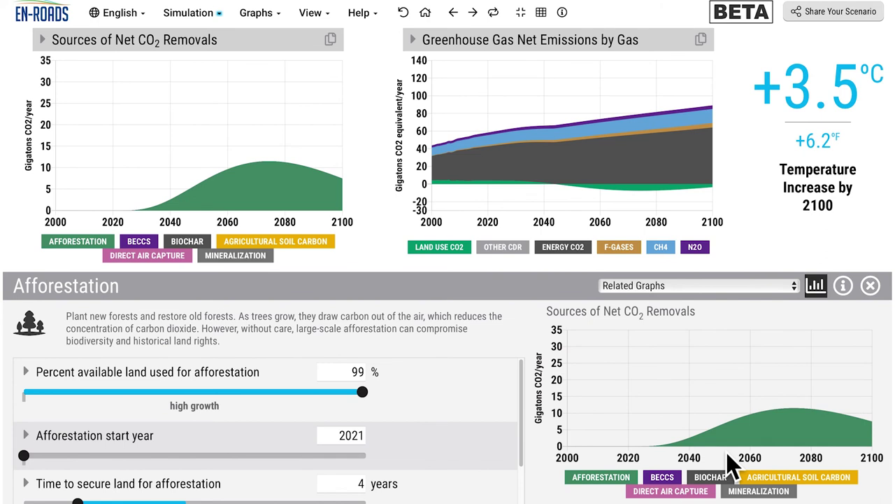
pyautogui.click(721, 286)
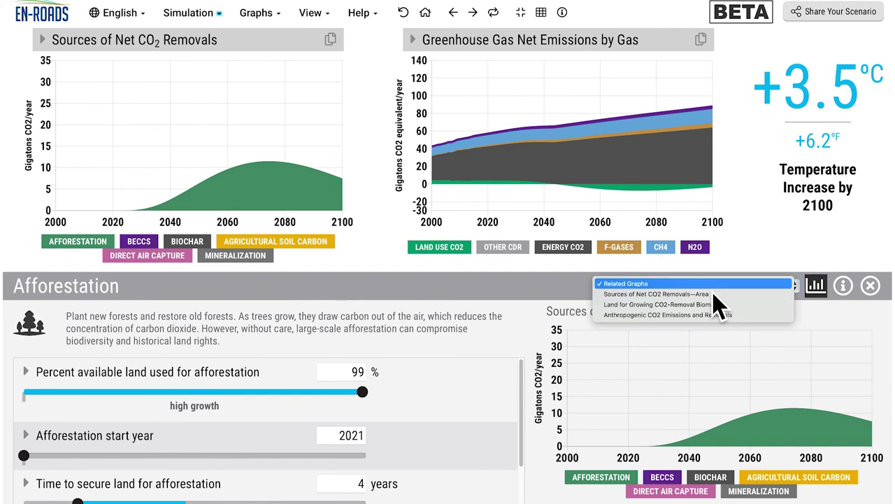
pyautogui.click(719, 311)
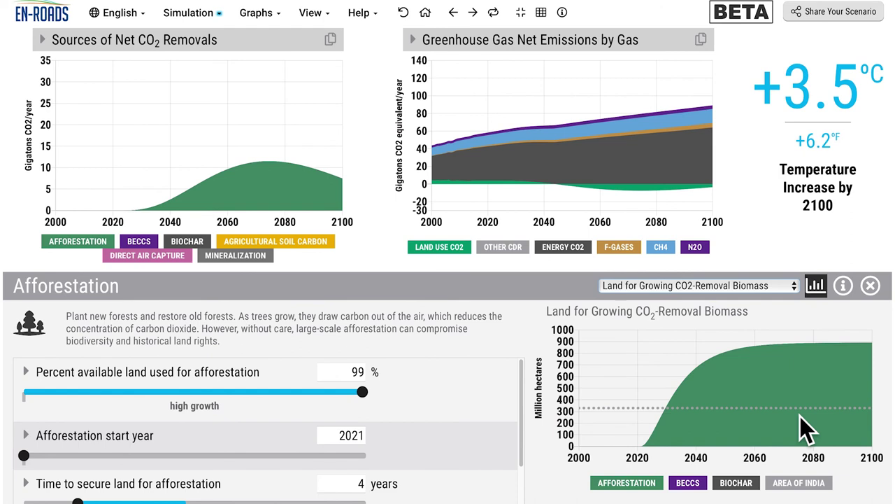
# Step: Undo the optimistic afforestation land and timing changes so only the 99 % land-use setting remains, and close the detailed Afforestation settings
pyautogui.click(455, 25)
pyautogui.click(456, 21)
pyautogui.click(456, 21)
pyautogui.doubleClick(455, 21)
pyautogui.click(455, 21)
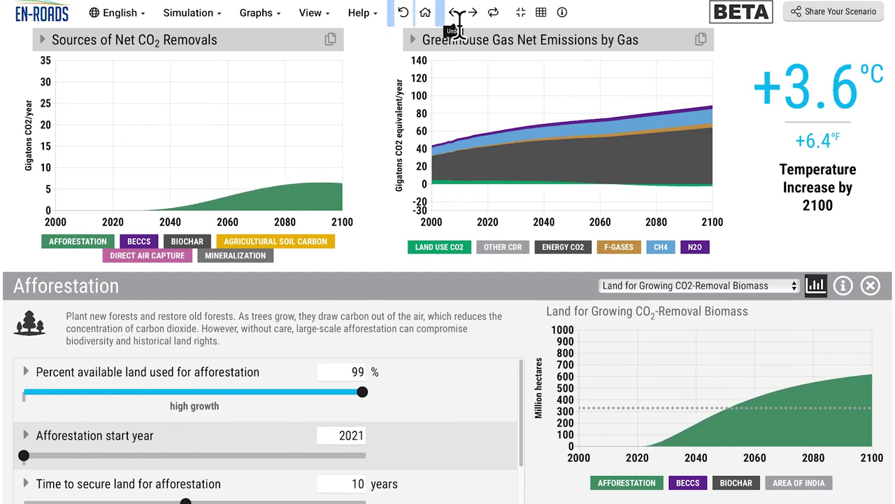
pyautogui.click(389, 245)
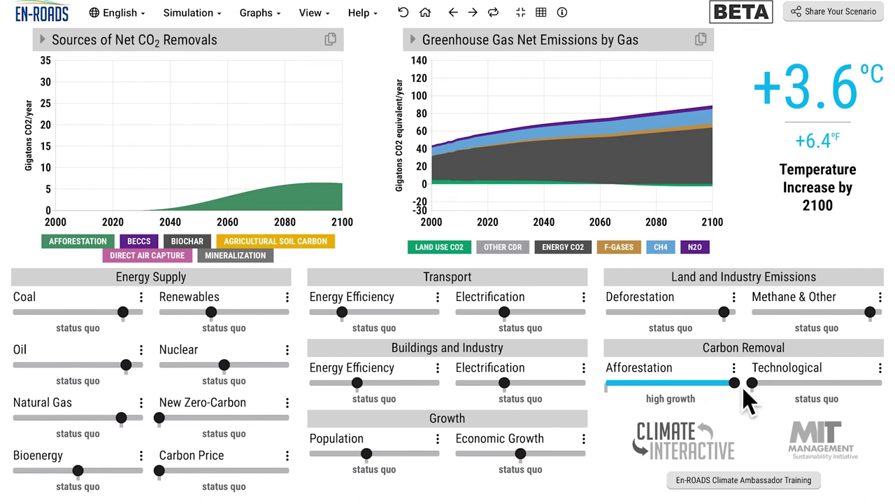
# Step: Return Afforestation to status quo and raise Technological carbon removal to its maximum high-growth level
pyautogui.moveTo(736, 383); pyautogui.dragTo(588, 350)
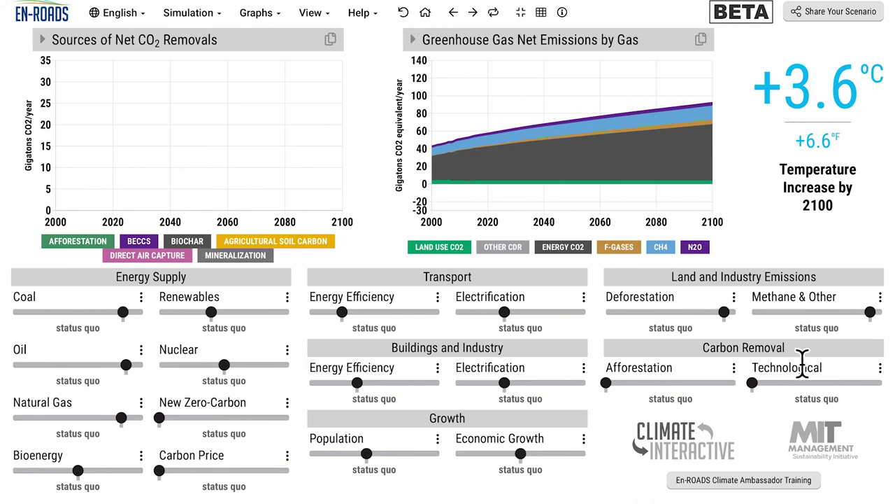
pyautogui.click(887, 391)
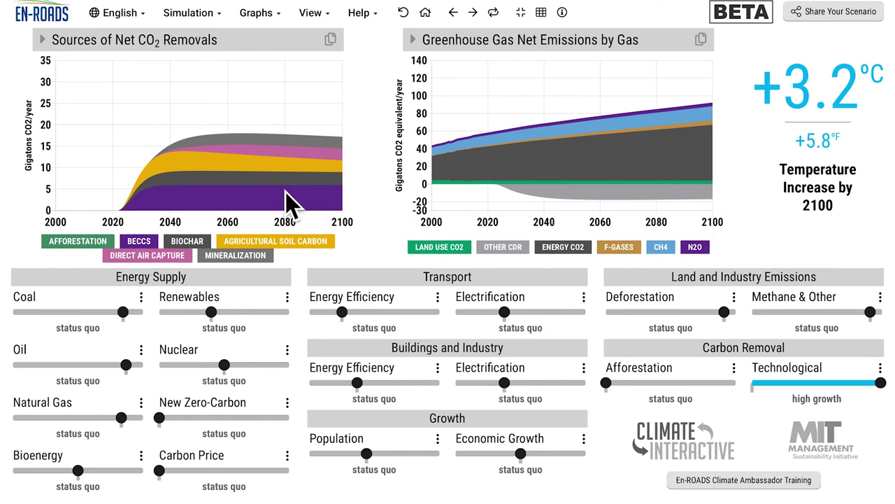
pyautogui.moveTo(285, 190)
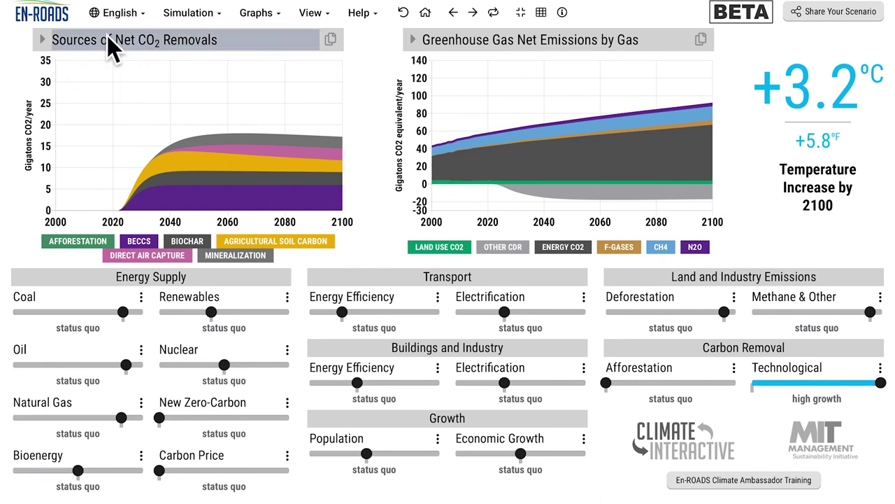
# Step: In the simulation assumptions, under Carbon dioxide removal maximum, lower the BECCS maximum to about 4.1 Gtons CO2/year
pyautogui.click(204, 15)
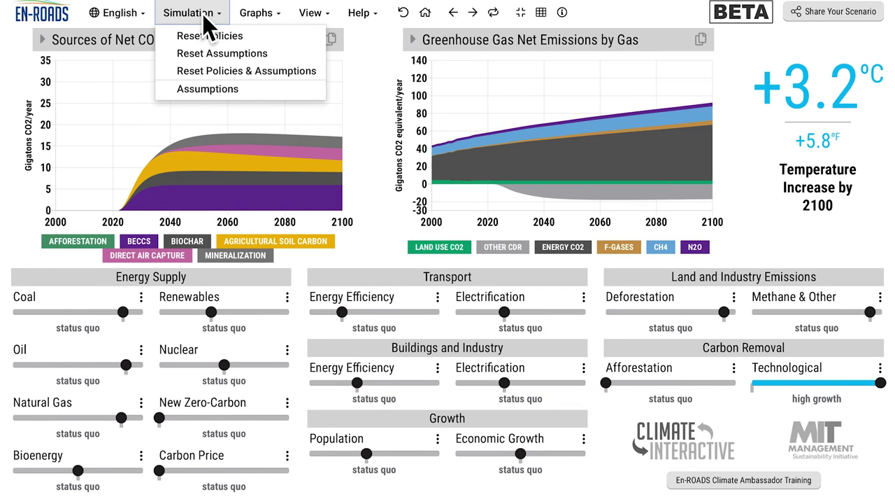
pyautogui.click(210, 91)
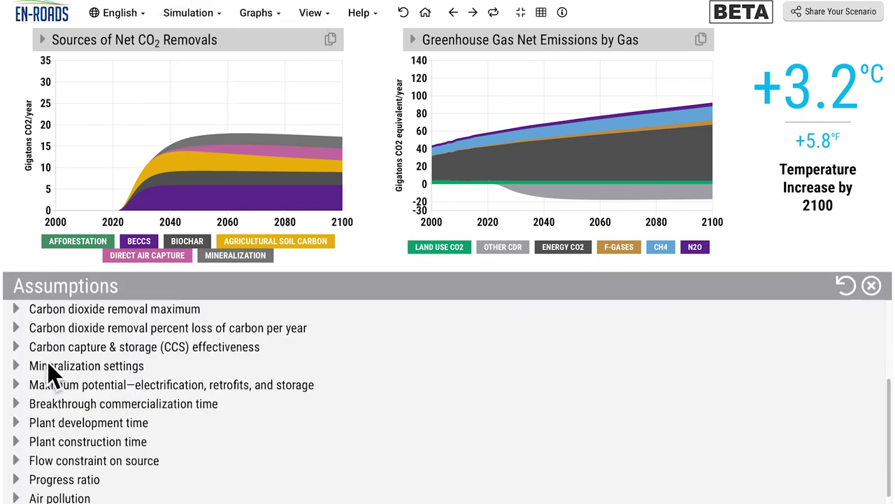
pyautogui.scroll(4, 47, 364)
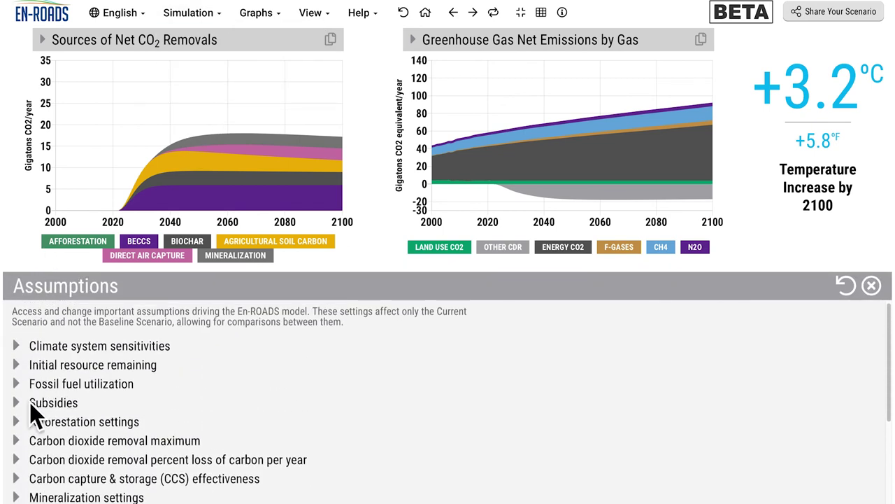
pyautogui.click(21, 442)
pyautogui.scroll(-2, 61, 437)
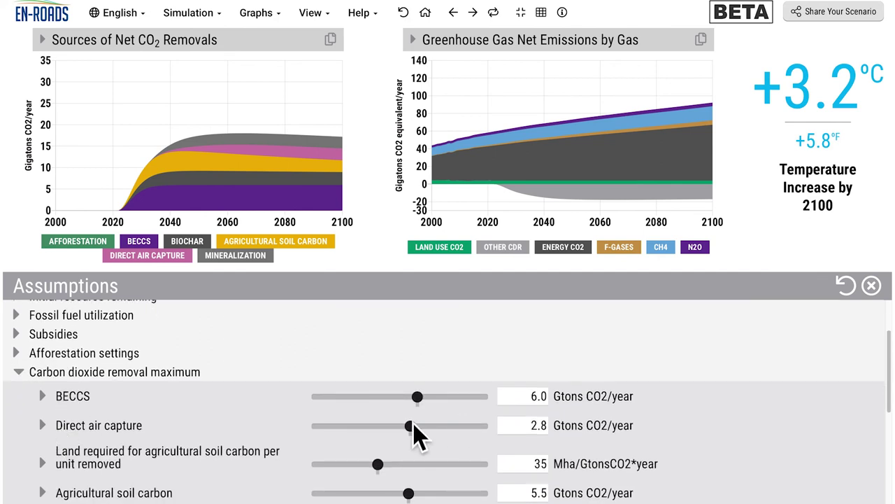
pyautogui.moveTo(417, 397); pyautogui.dragTo(391, 403)
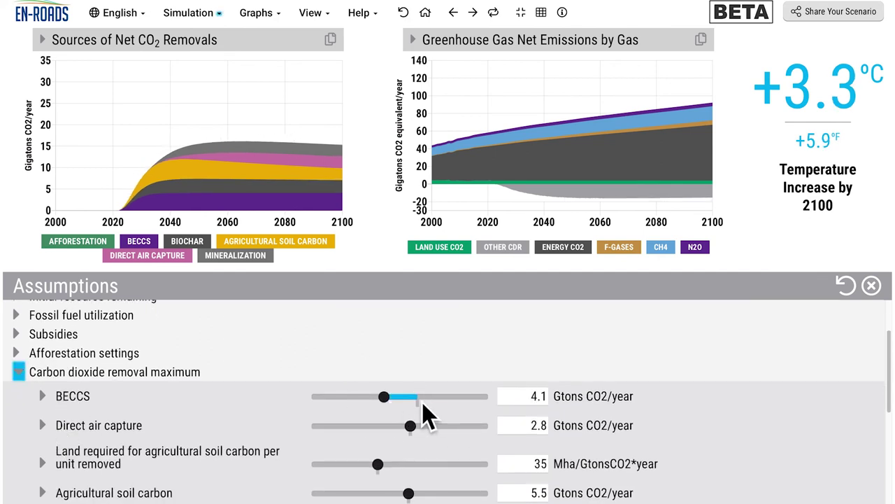
# Step: Try a BECCS maximum of about 9.2 Gtons CO2/year, and restore it to 6.0 before closing the assumptions
pyautogui.click(480, 402)
pyautogui.click(363, 397)
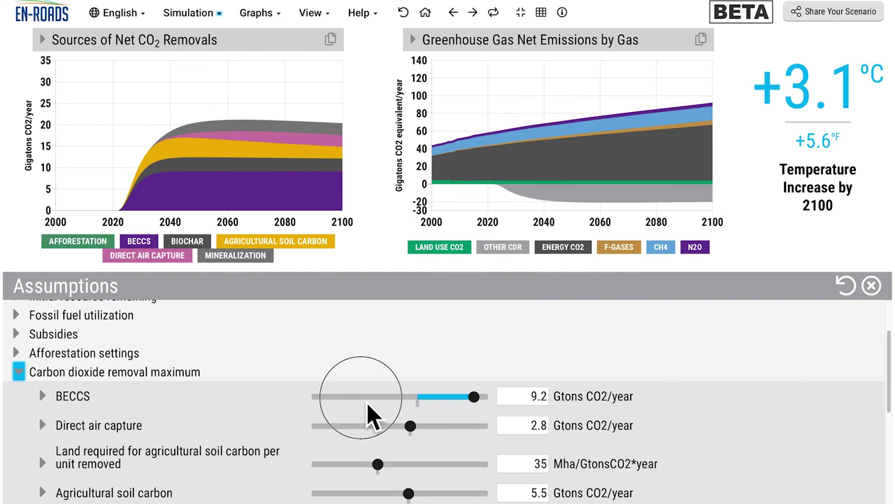
pyautogui.click(418, 401)
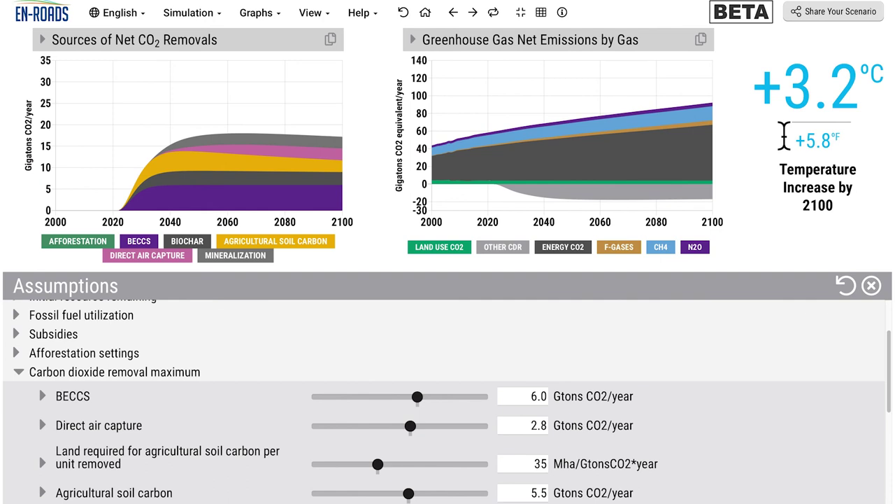
pyautogui.click(770, 260)
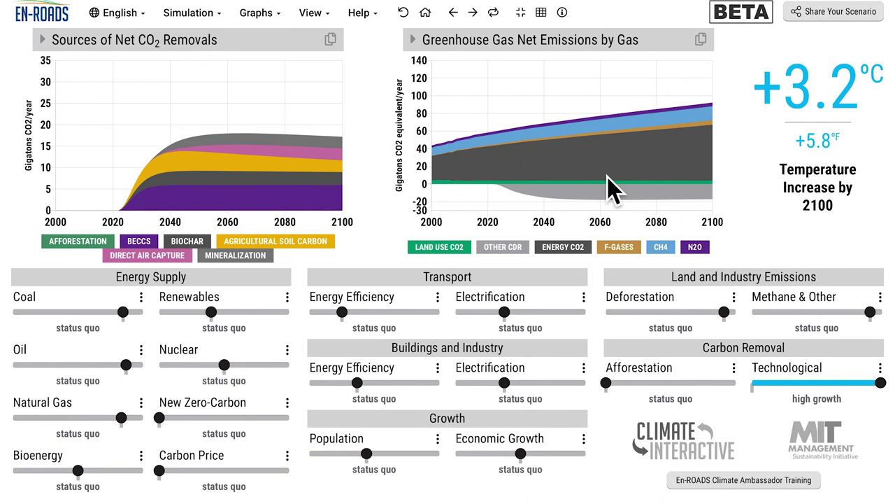
# Step: Replace the Sources of Net CO2 Removals graph with Bulk Material for Mineralization and examine the mineralization rock curve against coal production
pyautogui.click(255, 49)
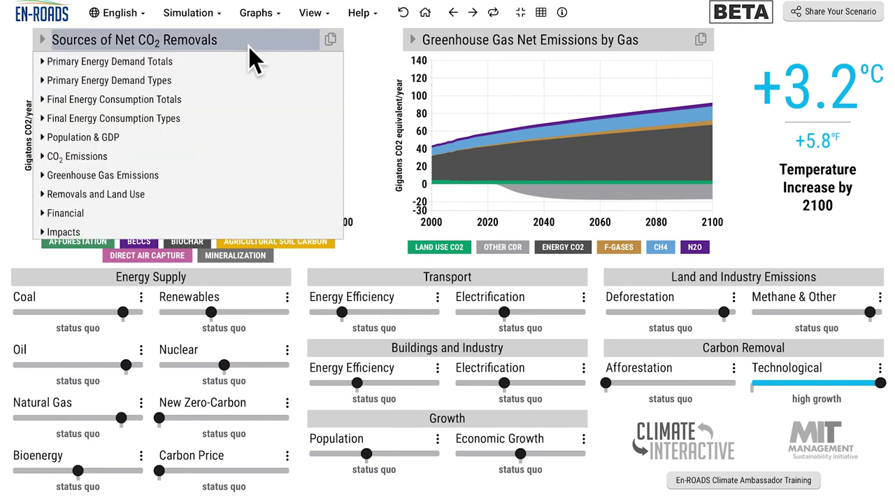
pyautogui.click(187, 195)
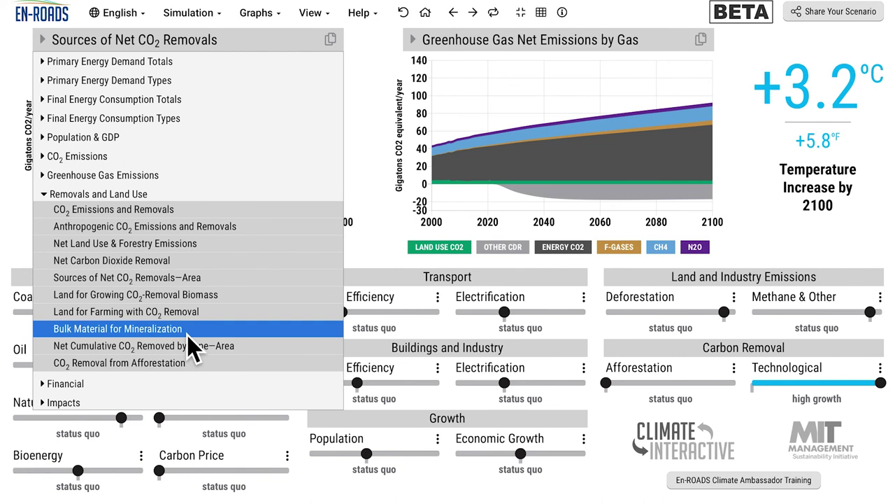
pyautogui.click(188, 334)
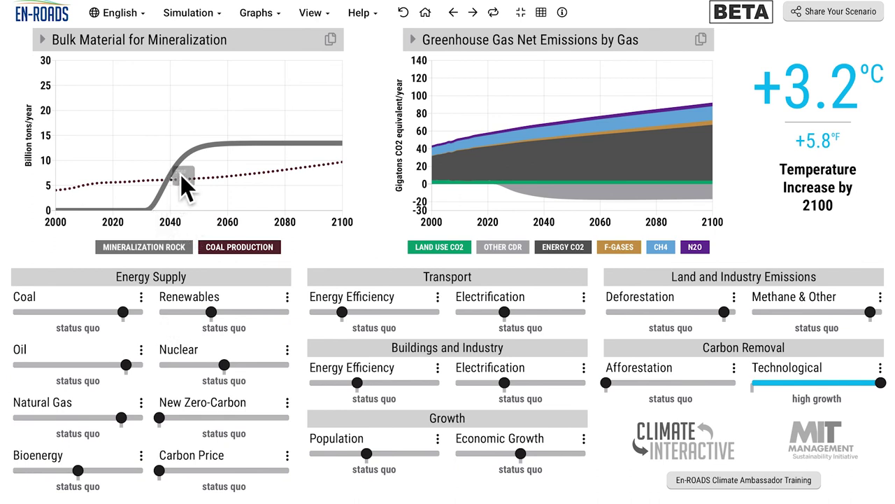
pyautogui.moveTo(214, 151)
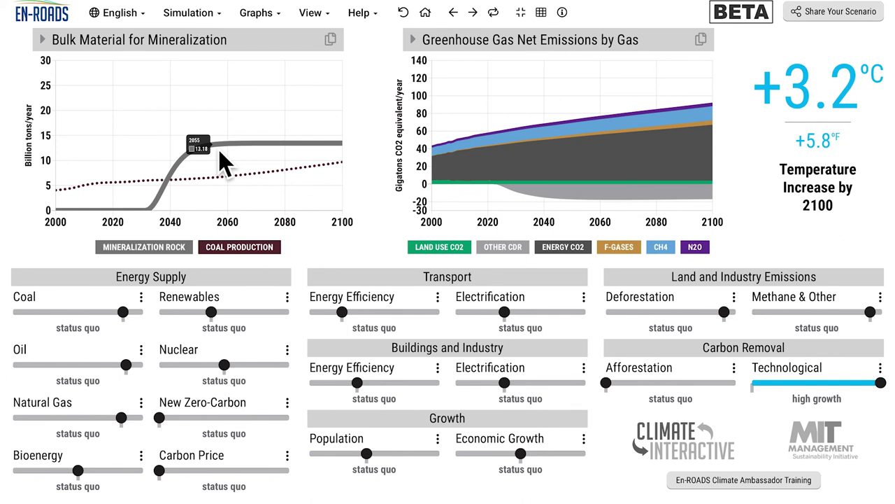
# Step: Replace the Bulk Material for Mineralization graph with Land for Farming with CO2 Removal and inspect the soil carbon and mineralization curves
pyautogui.click(171, 43)
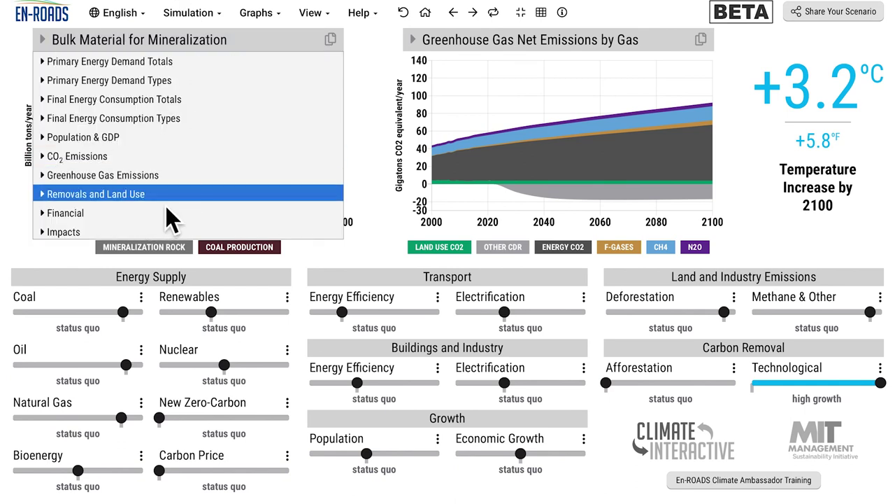
pyautogui.click(165, 196)
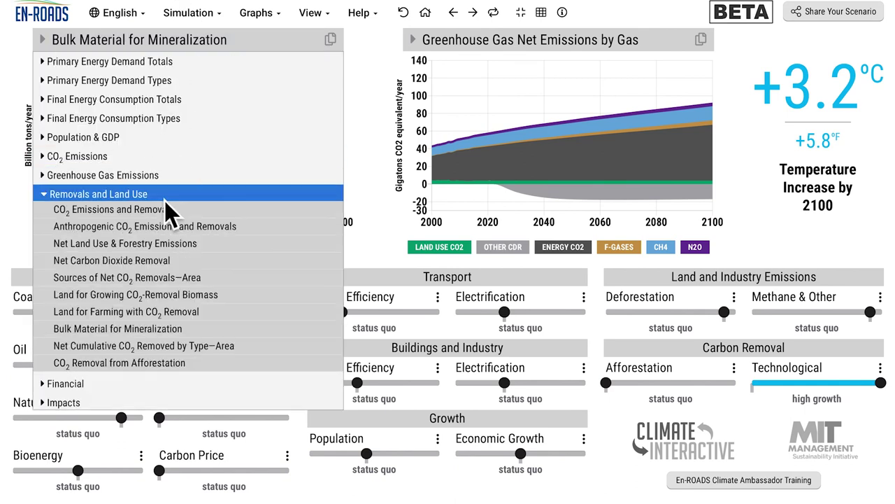
pyautogui.click(186, 311)
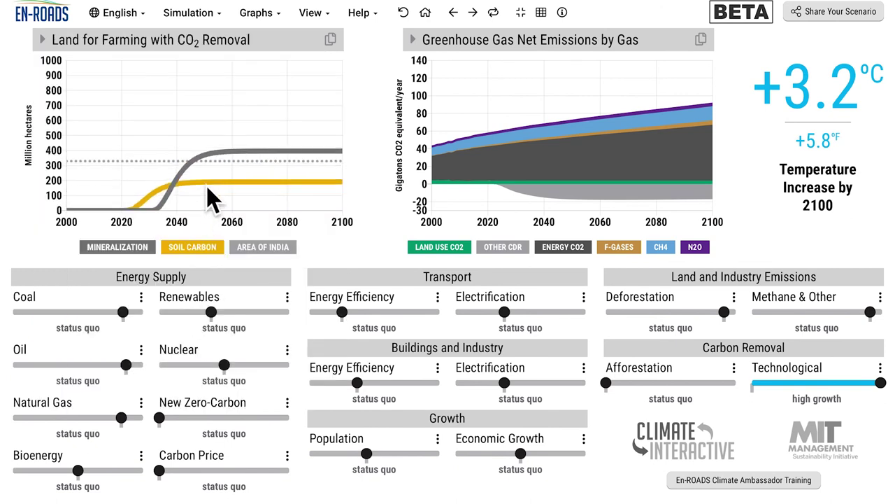
pyautogui.moveTo(211, 199)
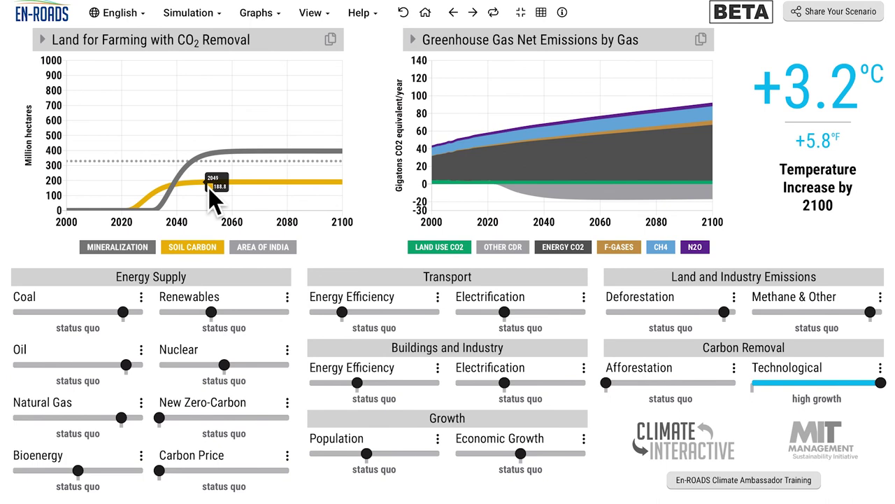
pyautogui.moveTo(250, 158)
pyautogui.click(363, 23)
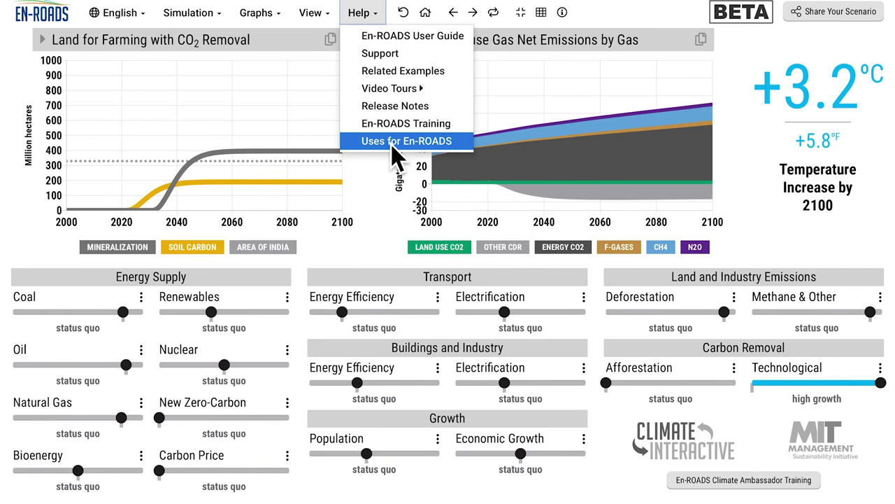
pyautogui.click(374, 225)
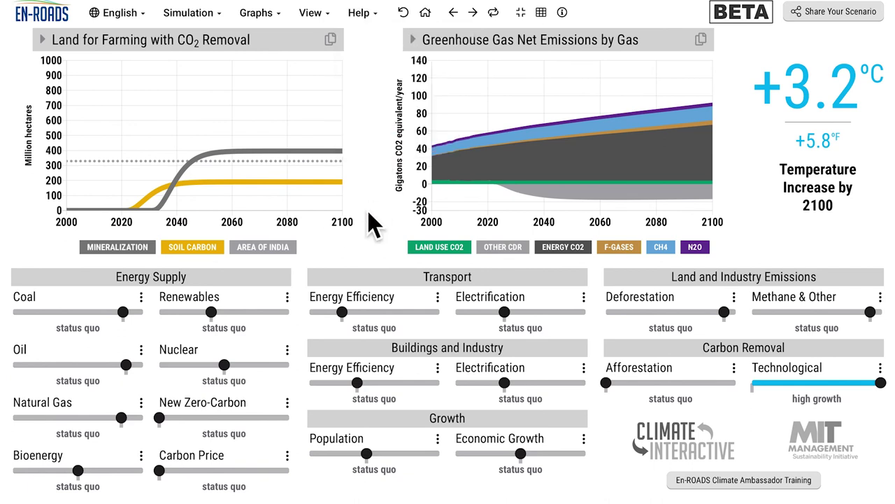